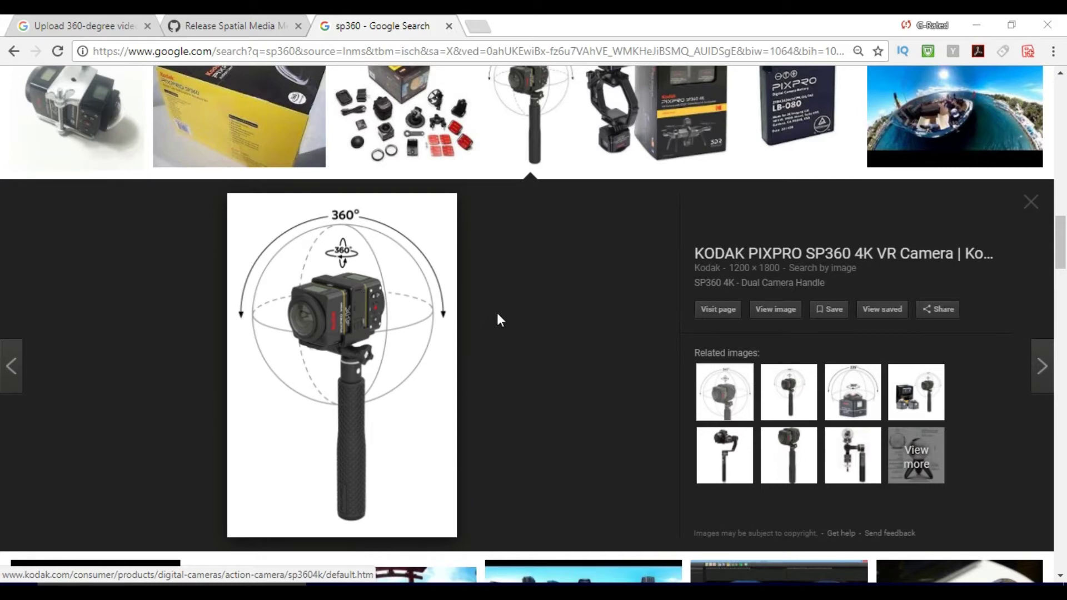
Launch PIXPRO 360 STITCH from its desktop shortcut
click(971, 28)
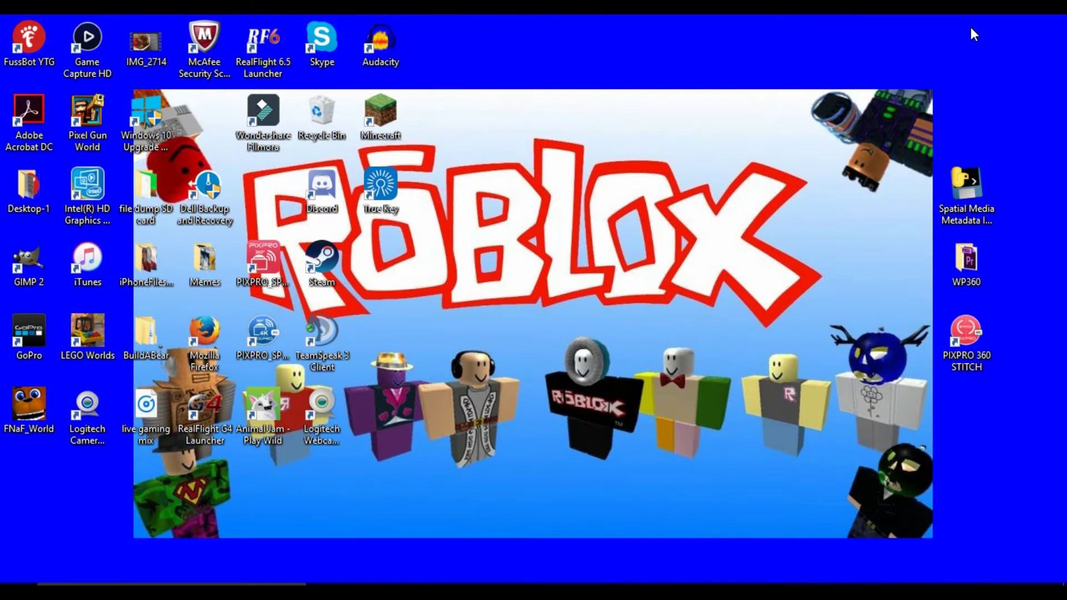
click(962, 349)
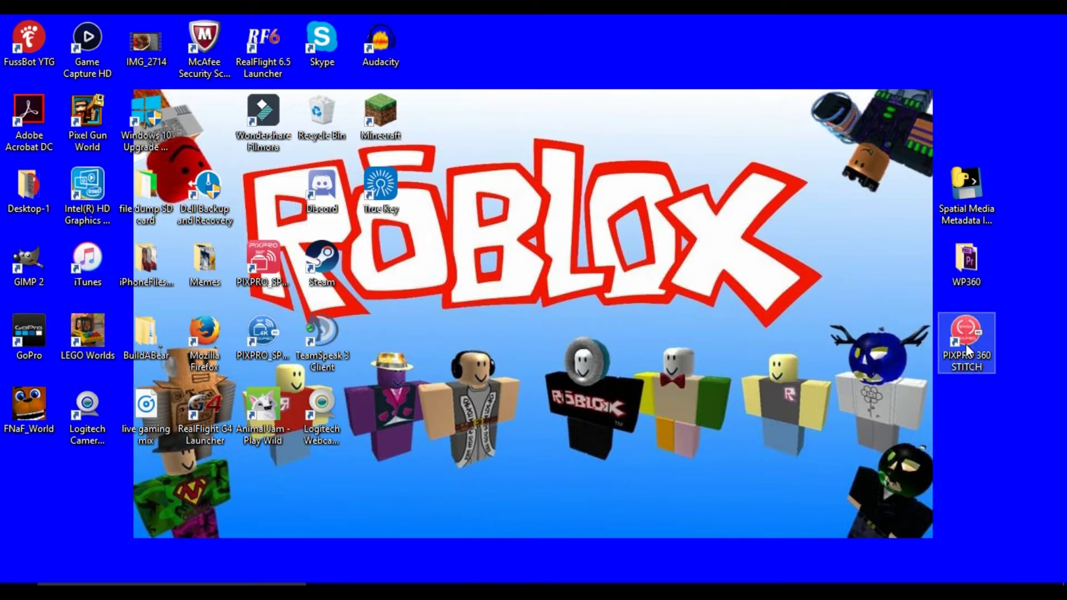
double_click(966, 345)
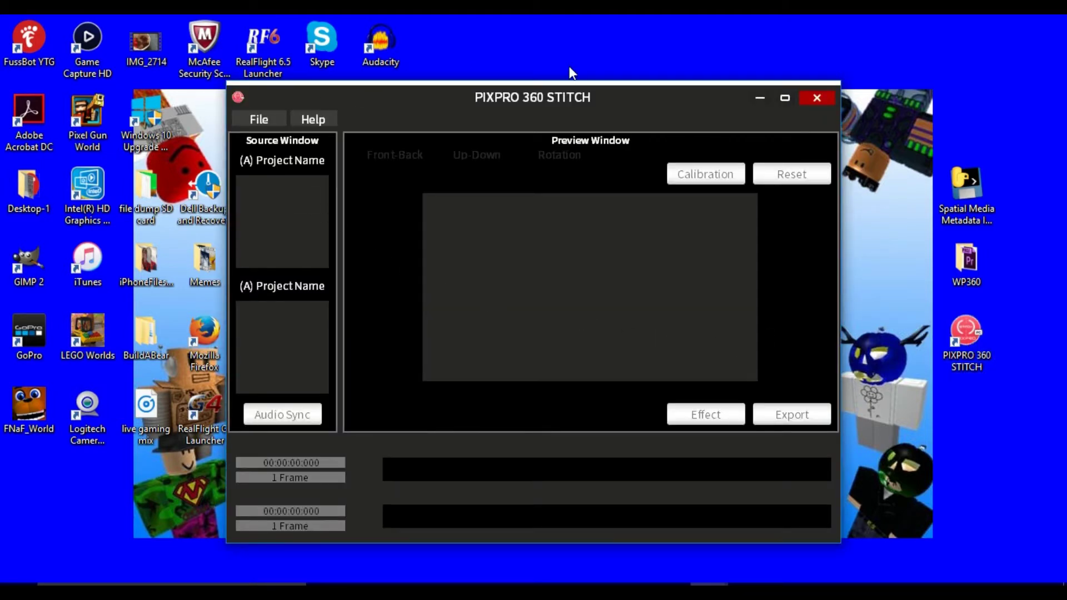
Maximize the PIXPRO 360 STITCH window and bring up File > Open Files
click(787, 99)
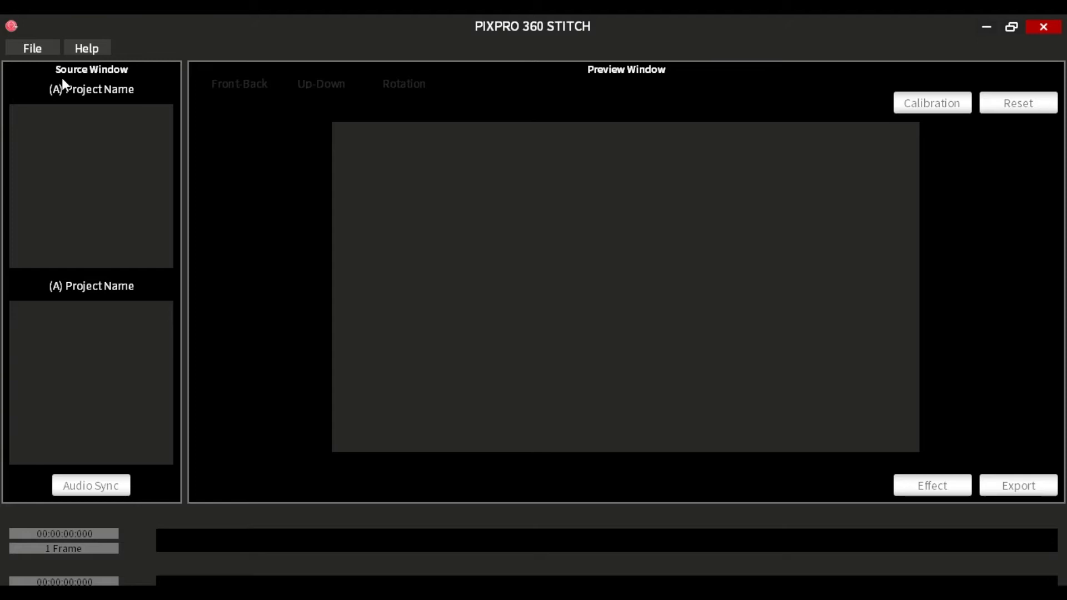
click(32, 49)
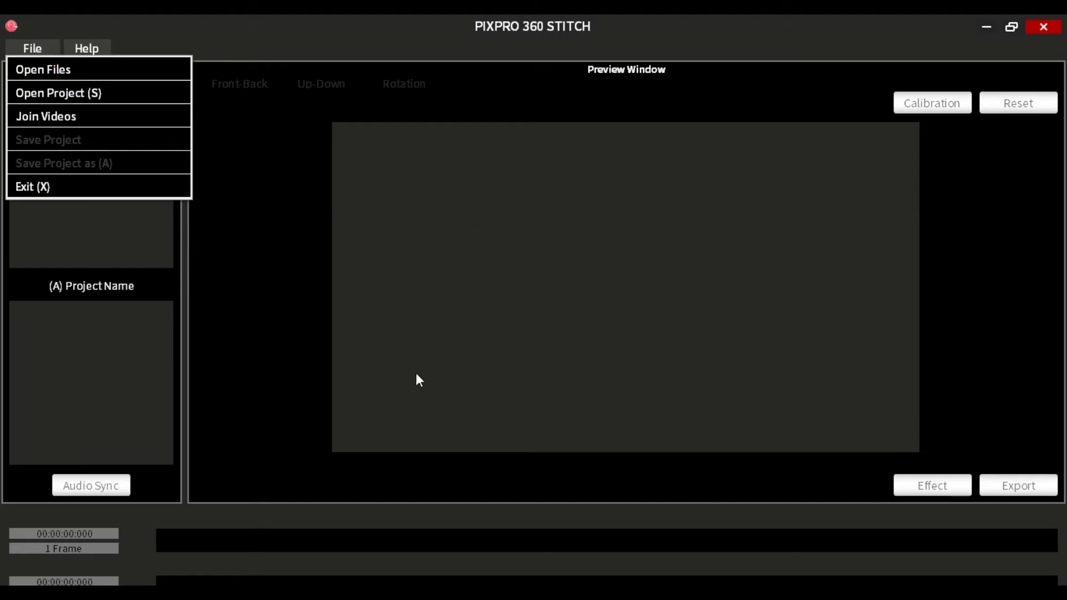
click(31, 67)
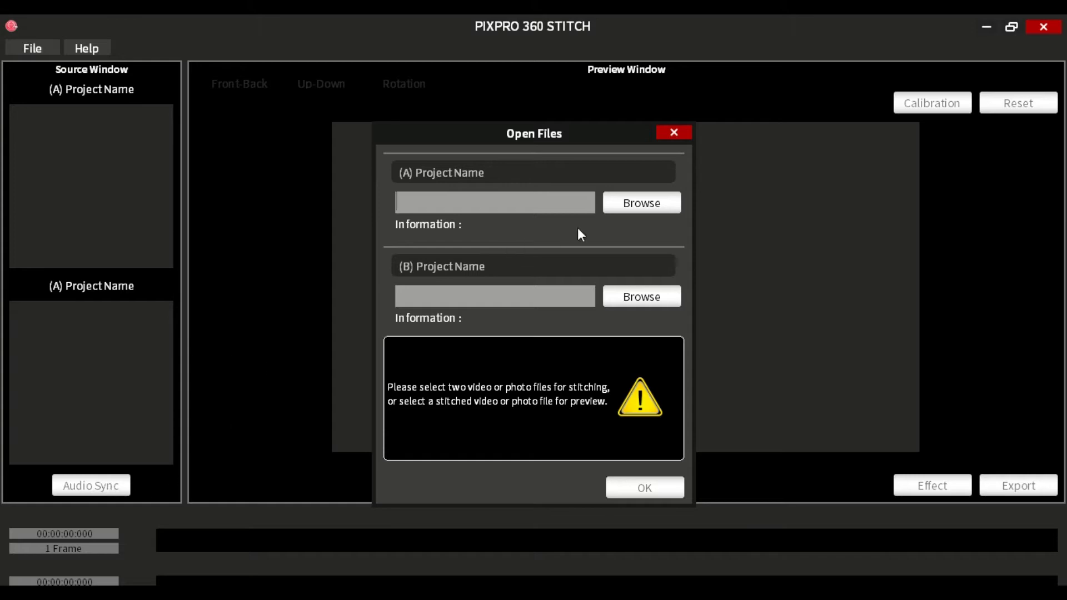
Set source (A) to WP360\125M28R3\125_0001.MP4
click(635, 205)
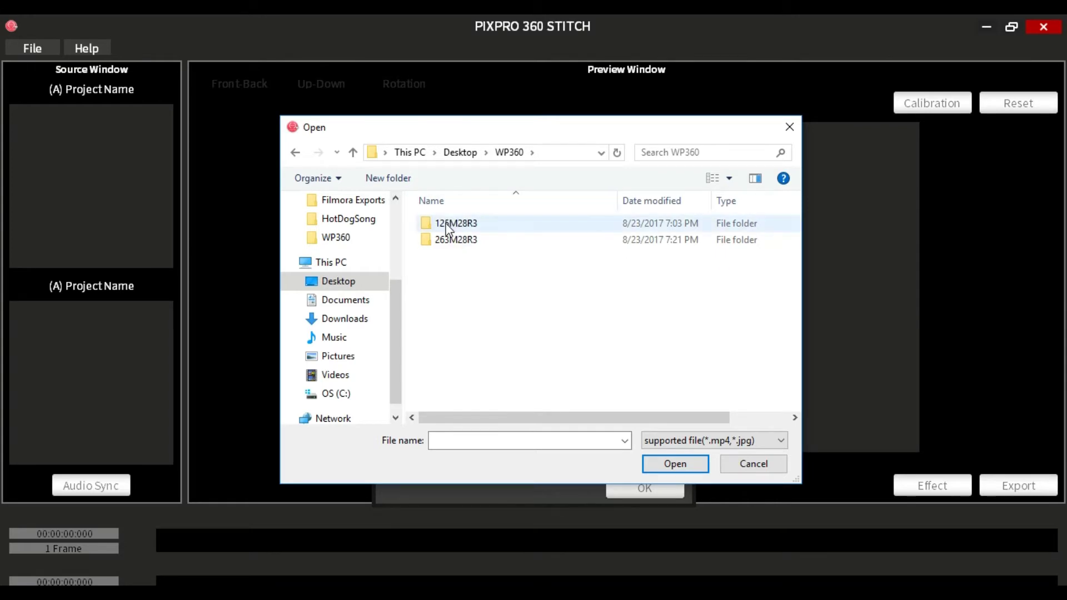
click(480, 224)
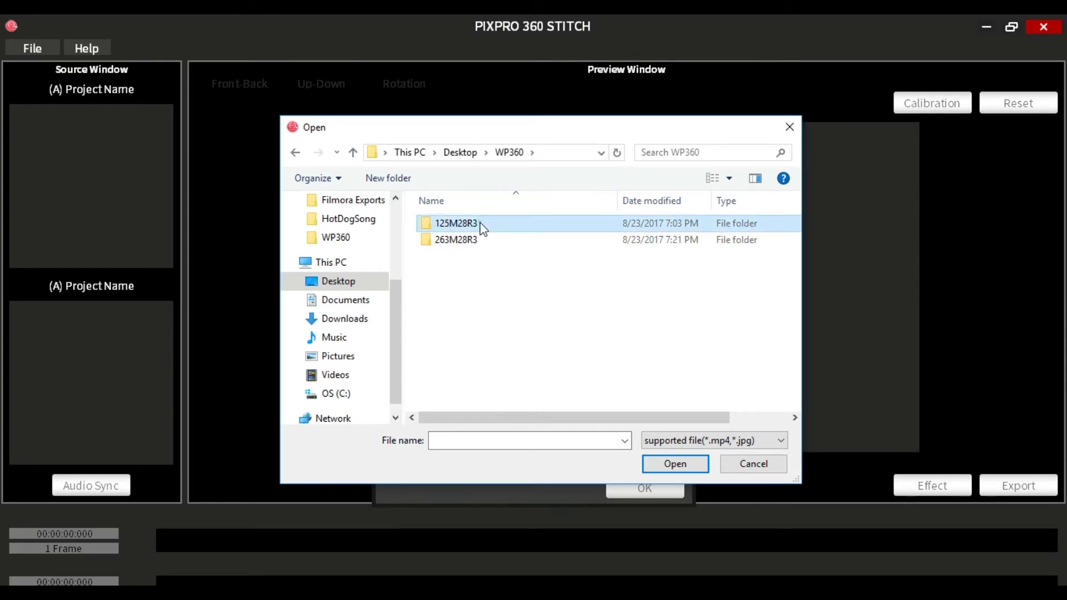
double_click(479, 223)
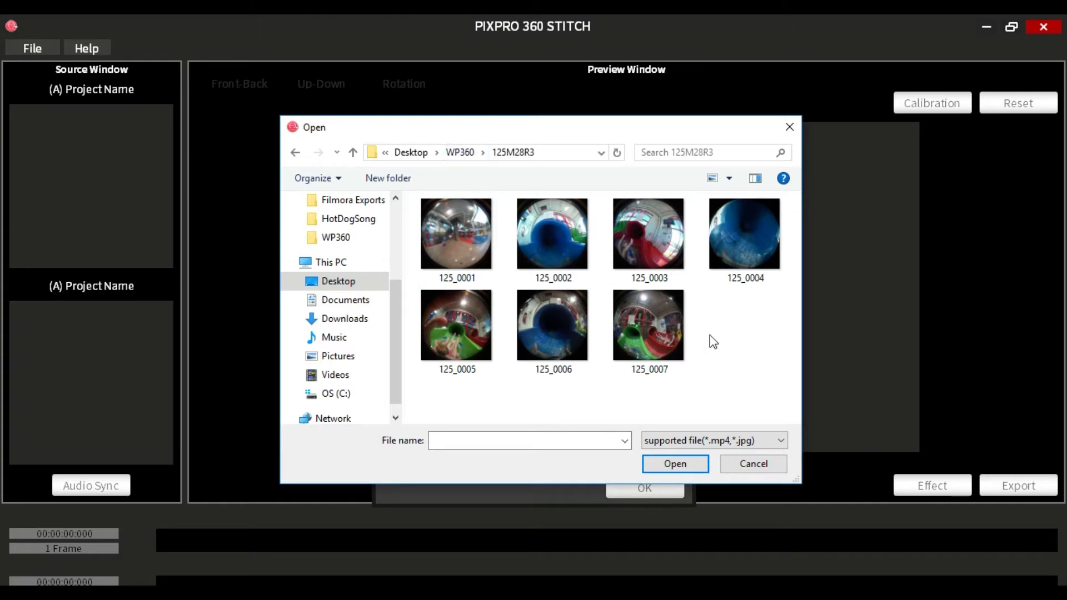
click(463, 153)
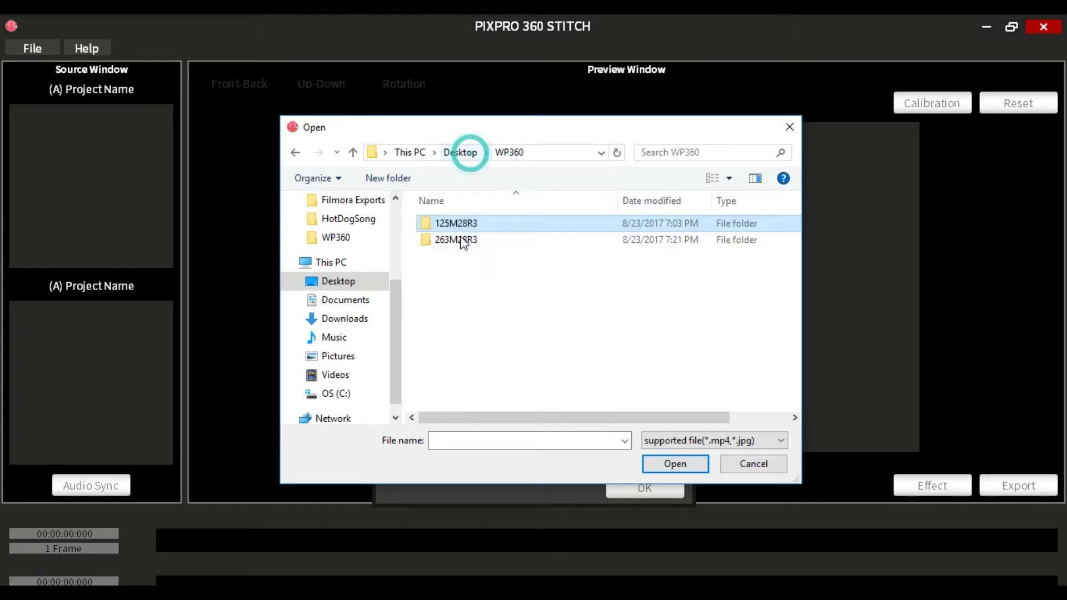
double_click(455, 241)
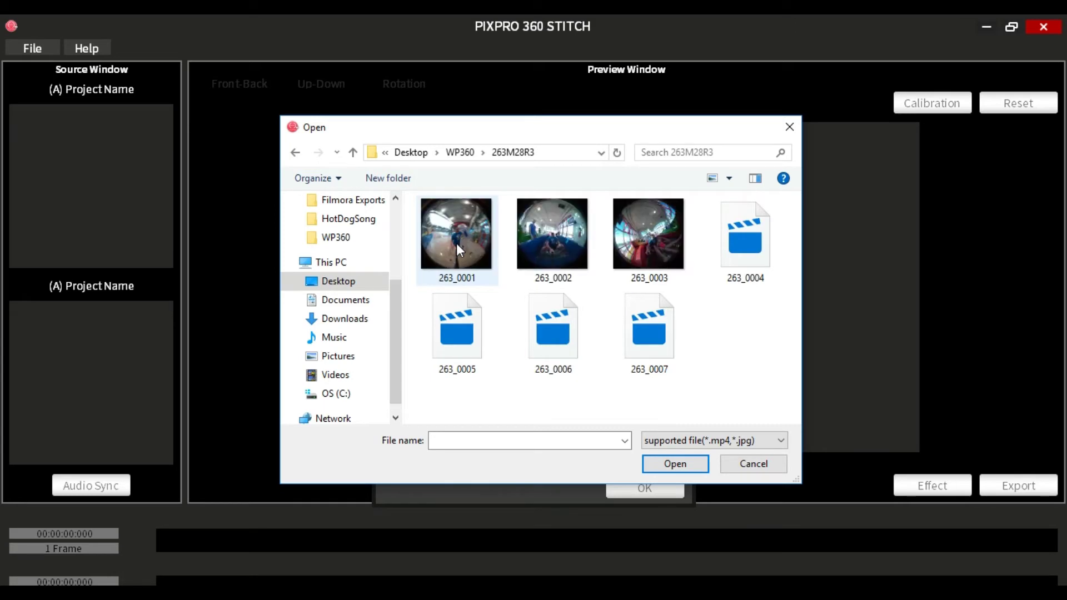
click(460, 152)
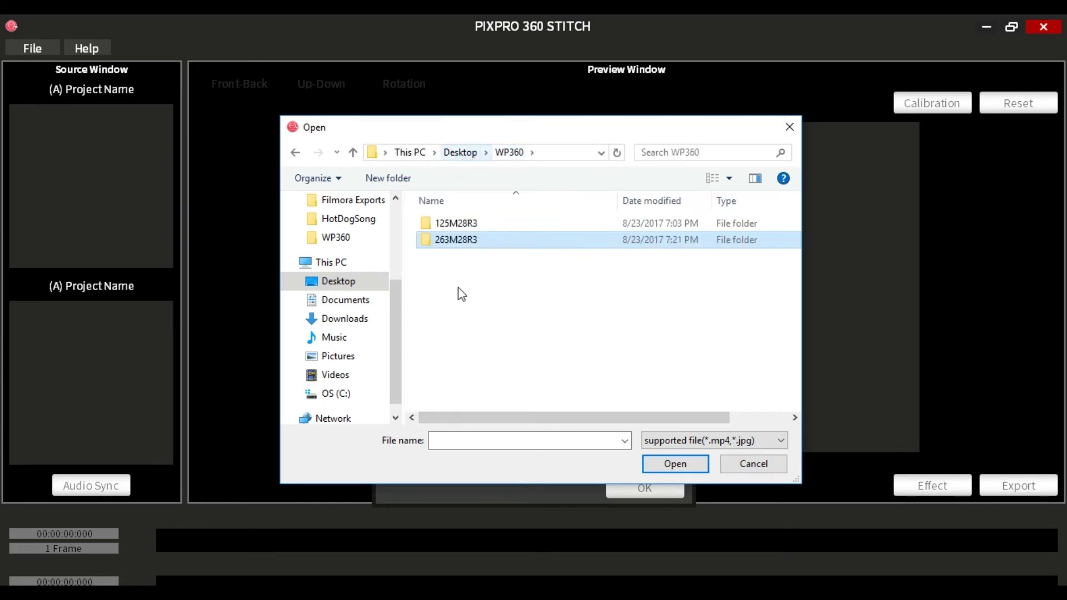
double_click(465, 225)
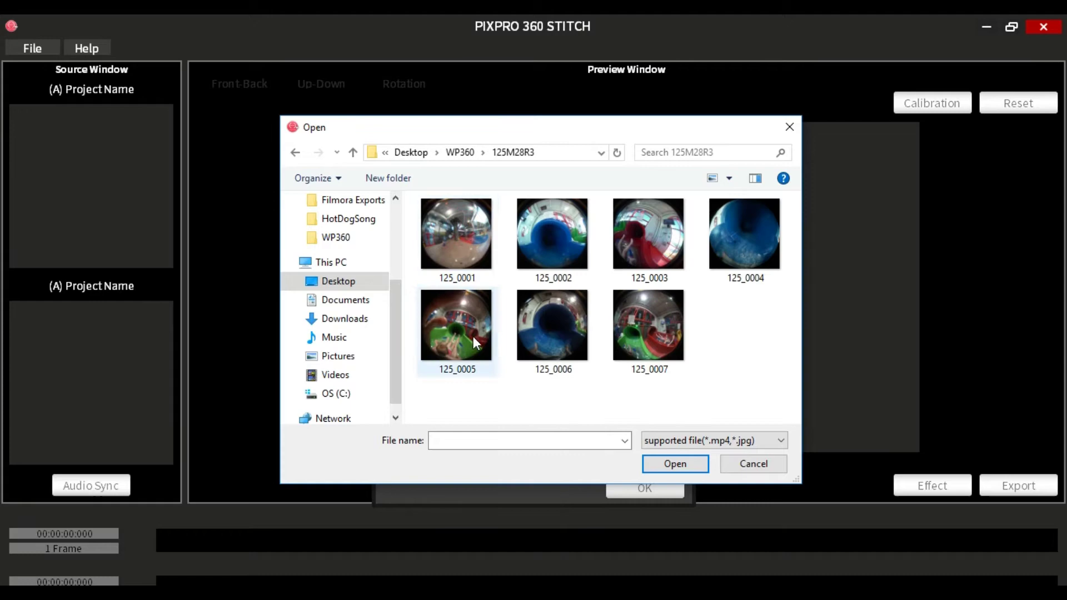
double_click(461, 251)
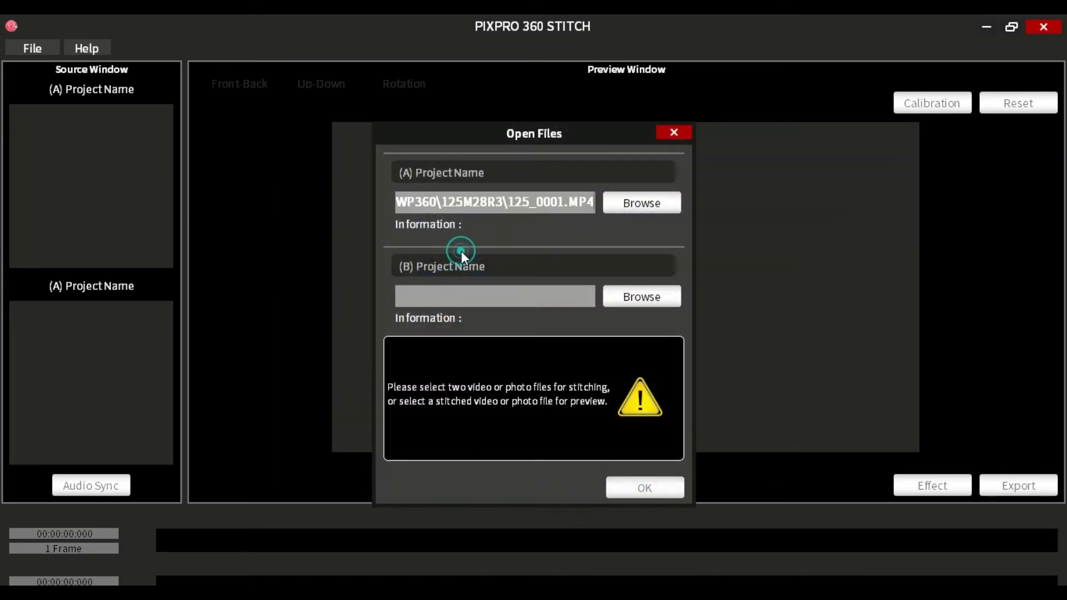
Set source (B) to WP360\263M28R3\263_0001.MP4
click(653, 303)
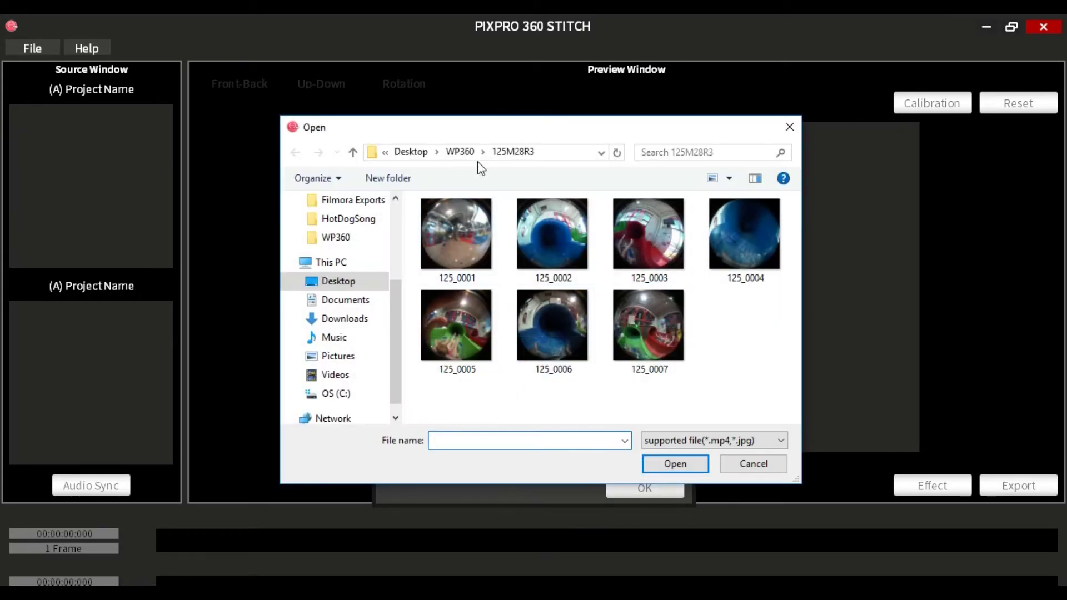
click(459, 157)
double_click(452, 244)
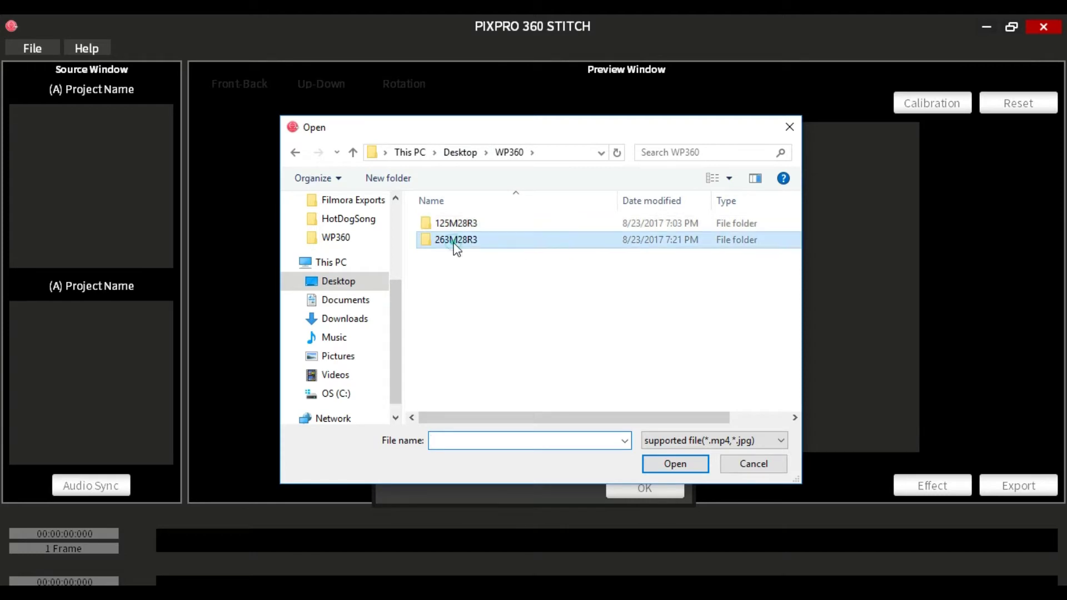
click(451, 242)
double_click(451, 242)
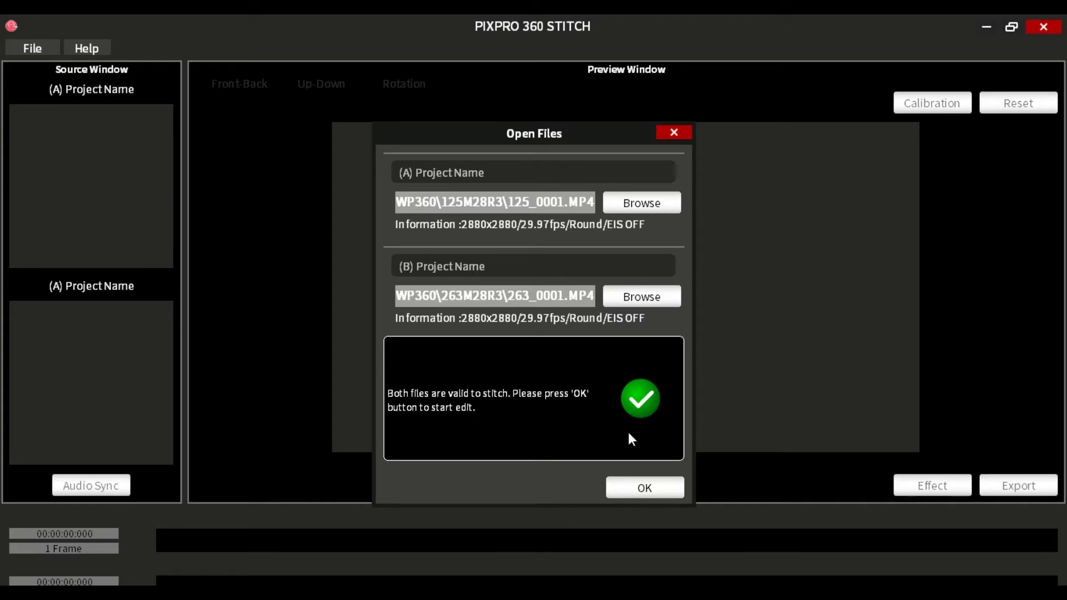
Create the NewProject from both clips and synchronise them by audio
click(628, 494)
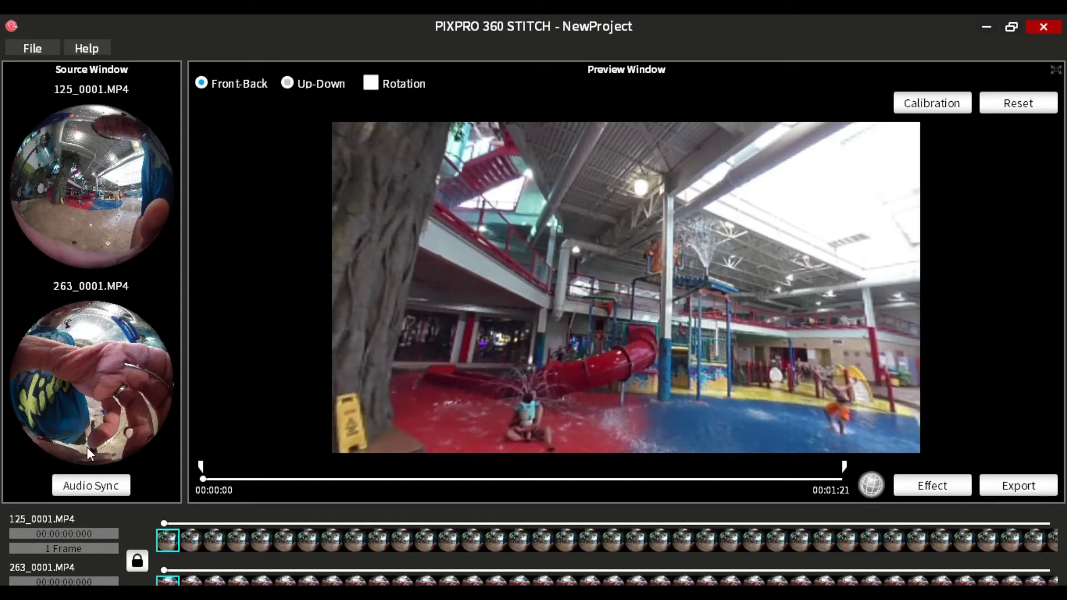
click(85, 485)
drag(442, 382, 531, 395)
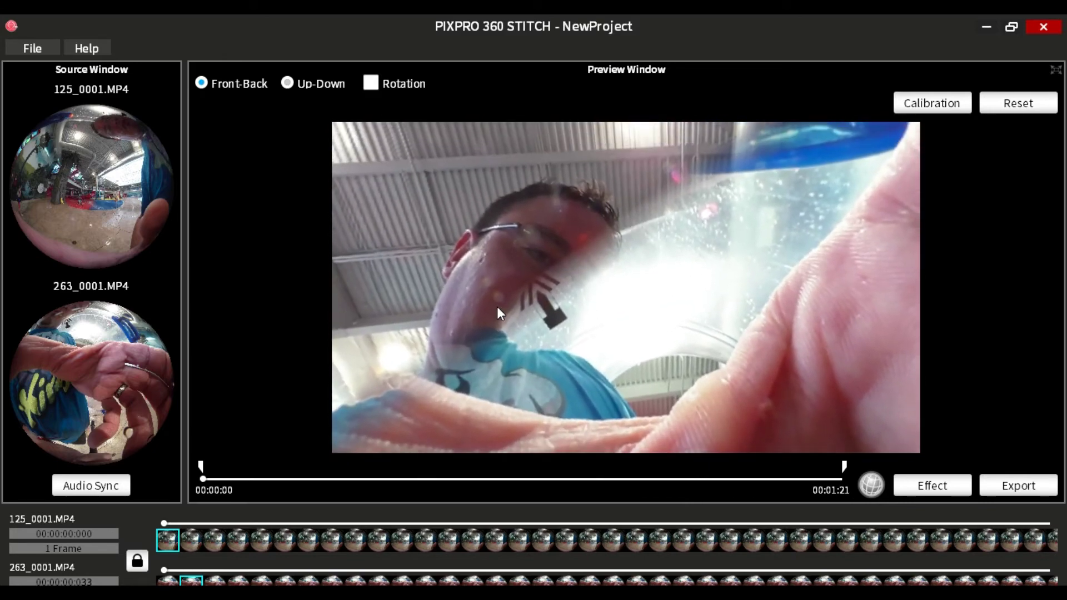
drag(498, 310, 499, 235)
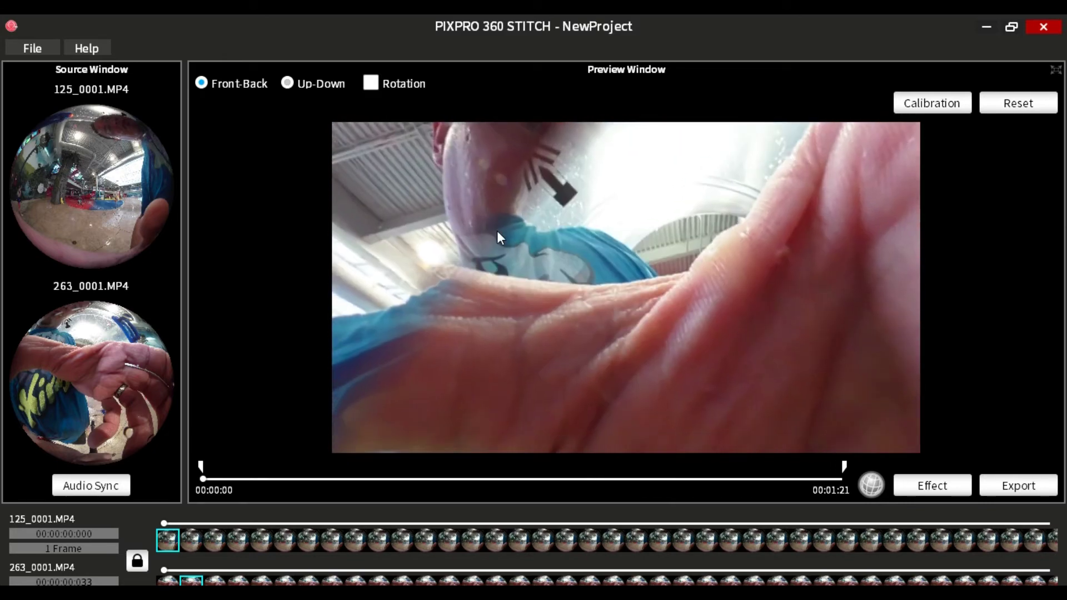
Move the clip start later and review the stitched view of the stairs, swimmer and floor
drag(201, 470, 415, 467)
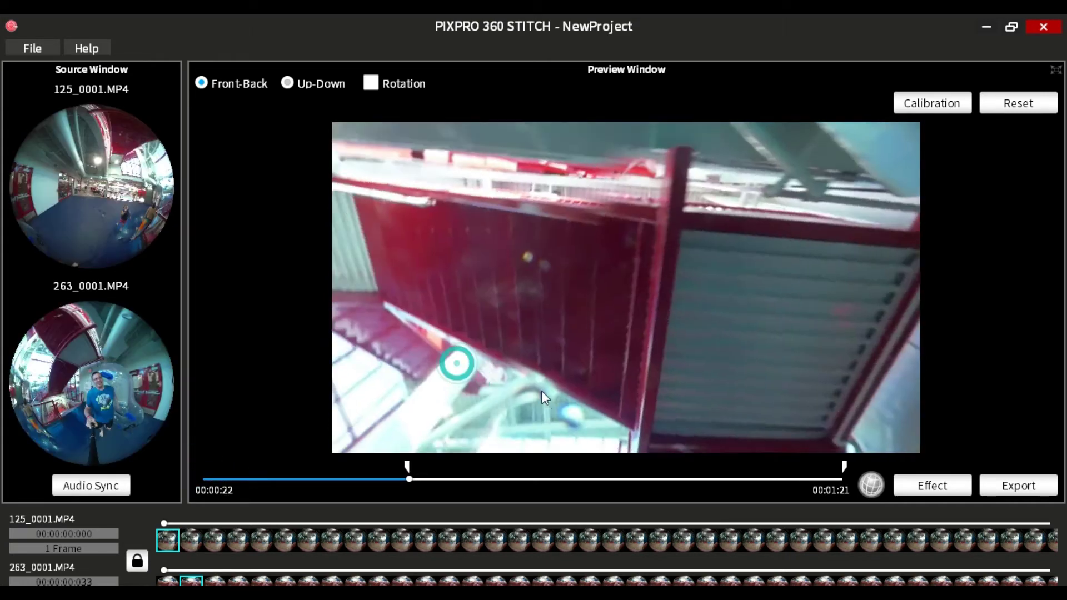
drag(541, 391, 501, 238)
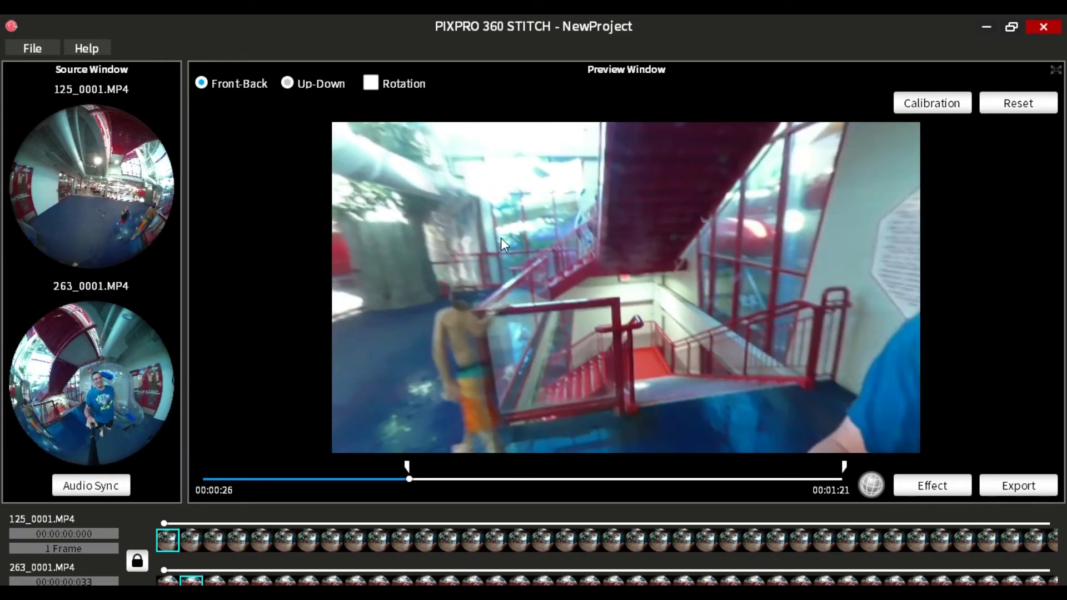
drag(538, 327, 621, 255)
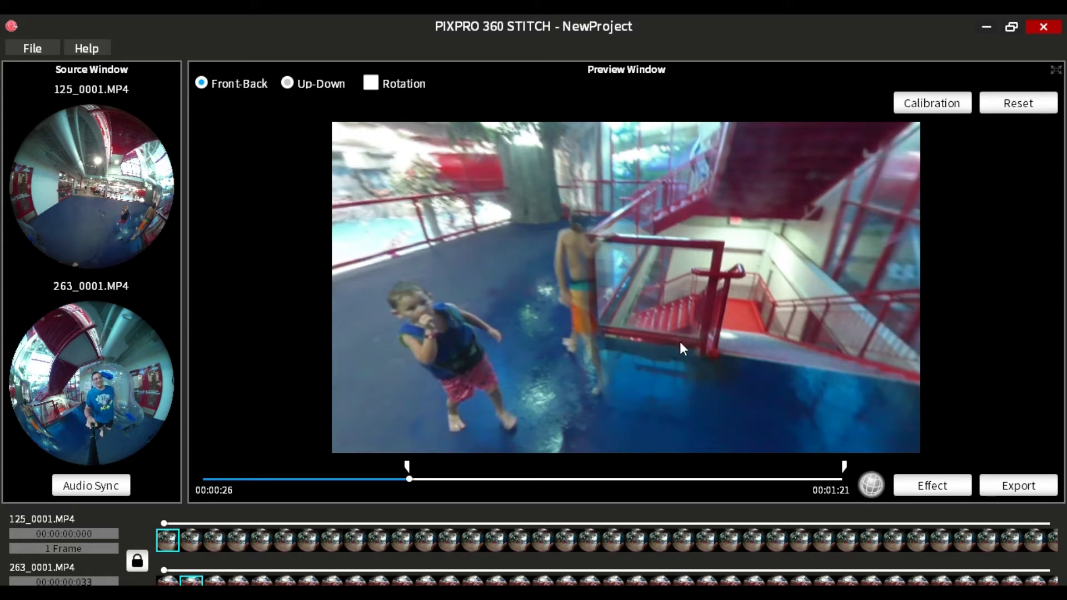
drag(512, 274, 328, 342)
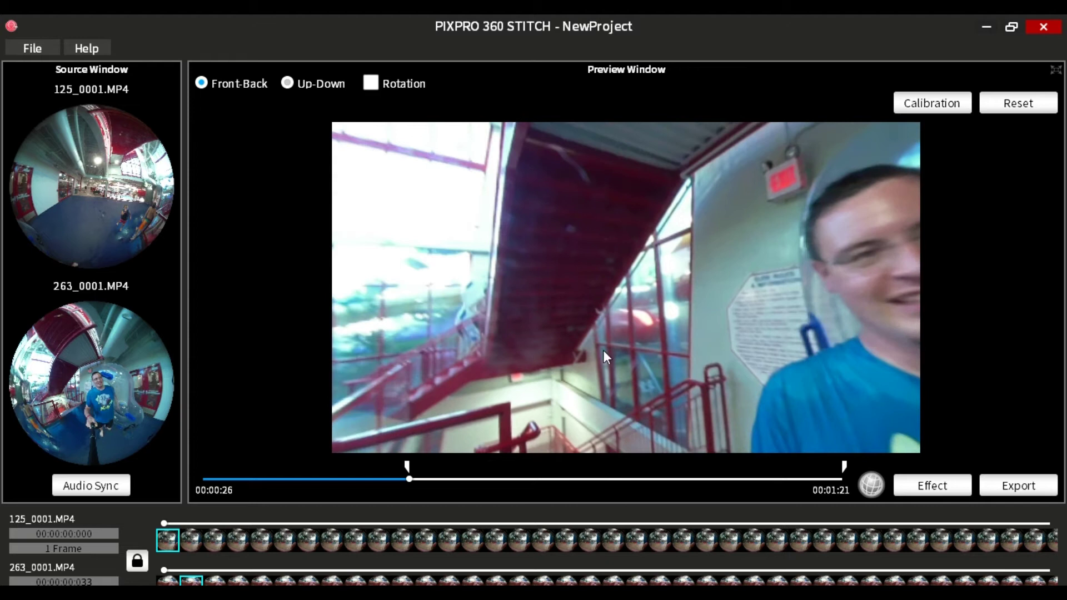
Export the stitched video to WP360\p1.mp4 at 3840x1920, with Upload to SNS off
click(1023, 490)
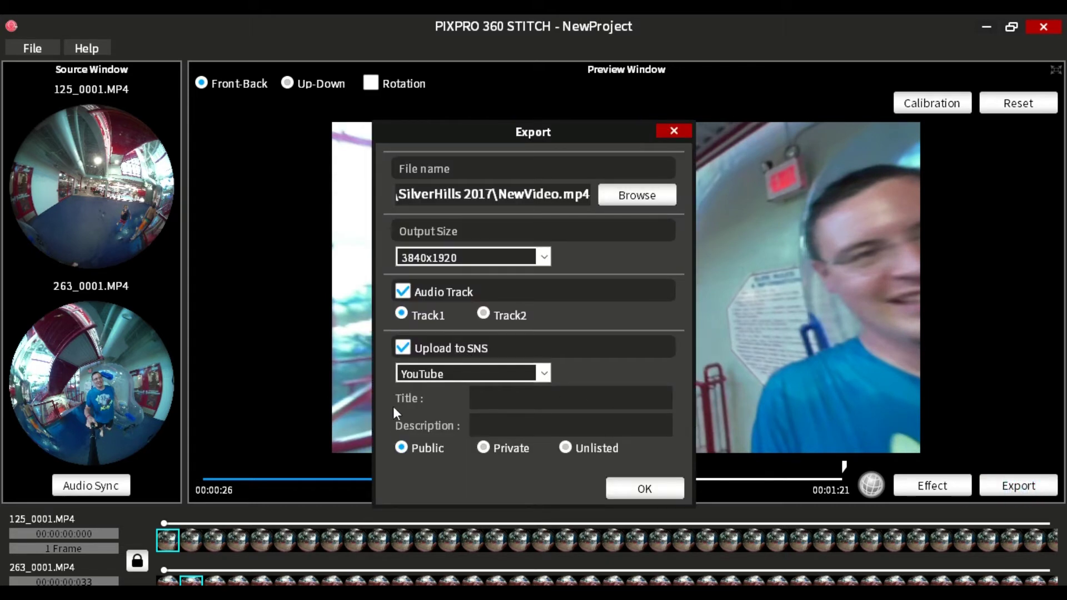
click(401, 349)
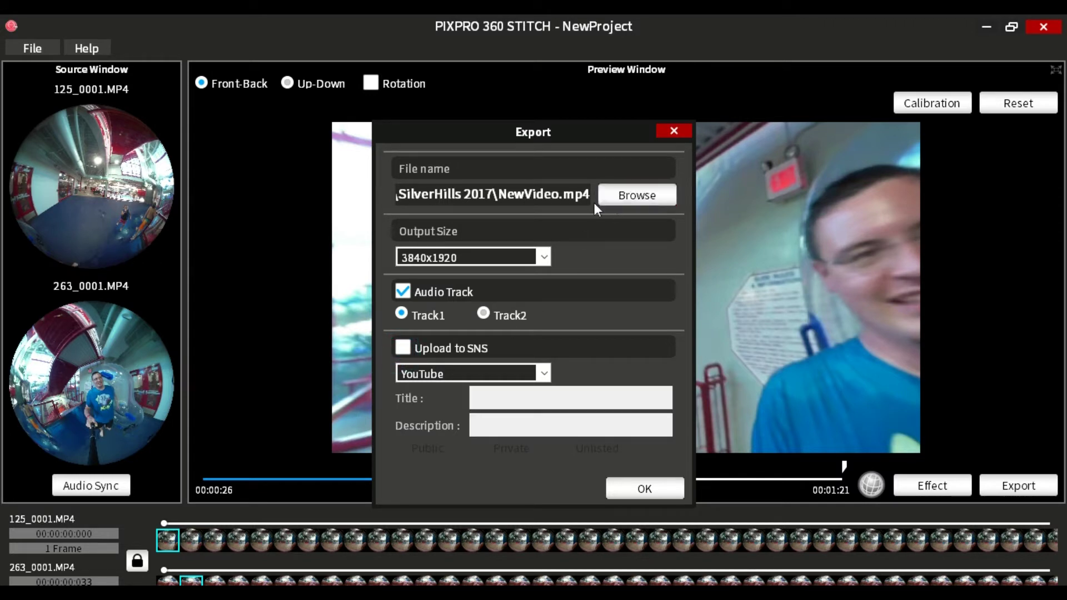
click(635, 196)
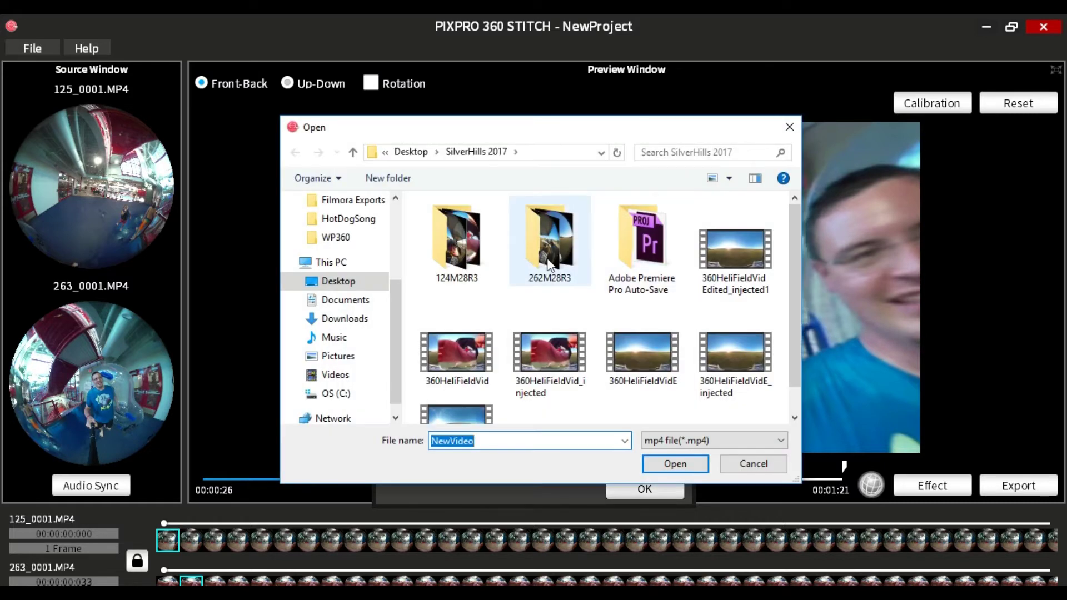
key(Escape)
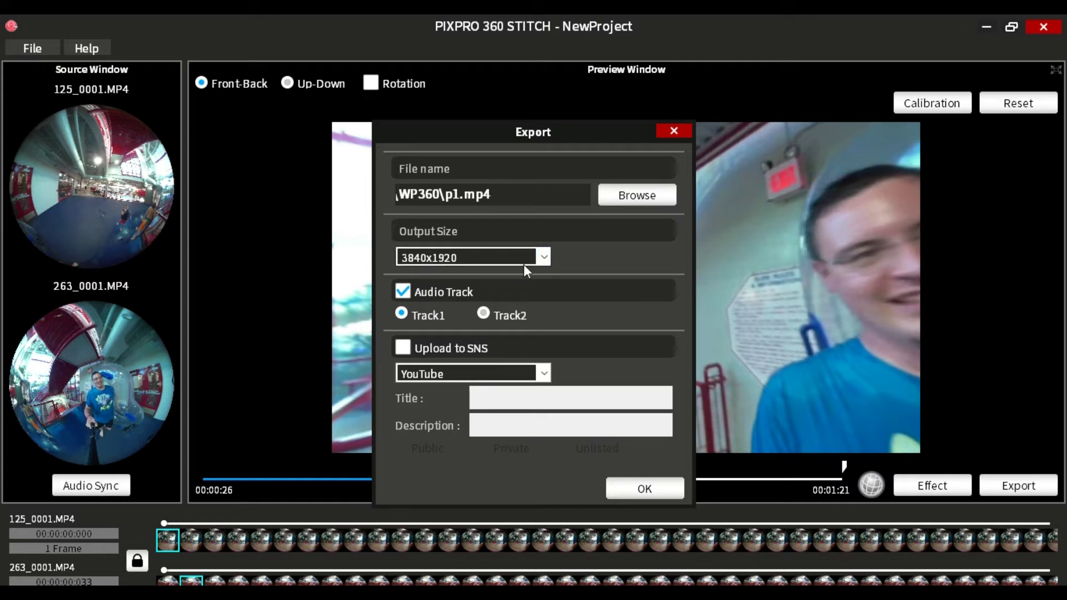
click(544, 257)
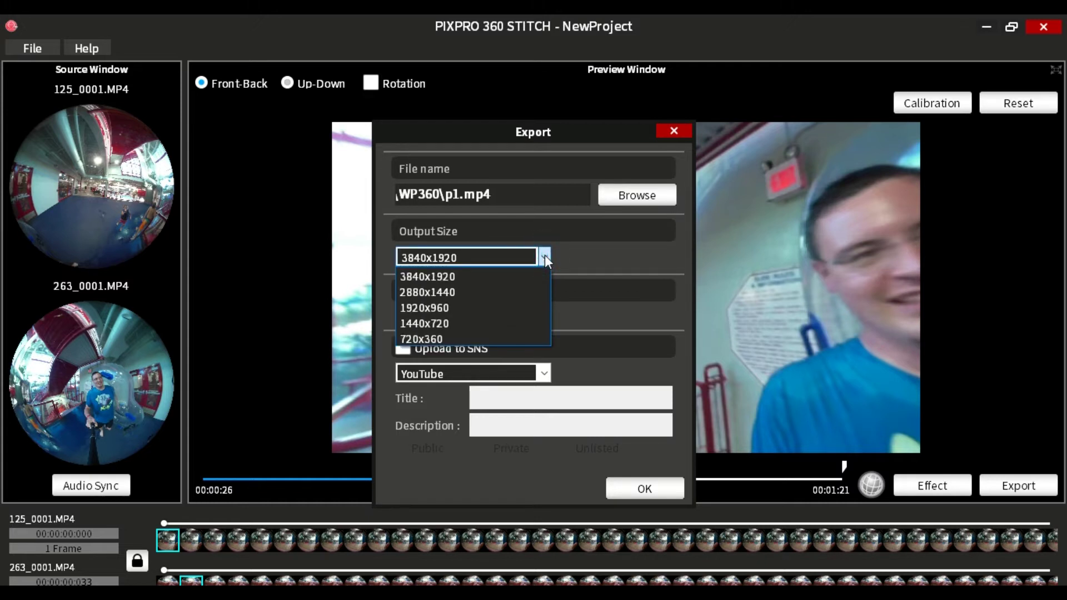
click(477, 276)
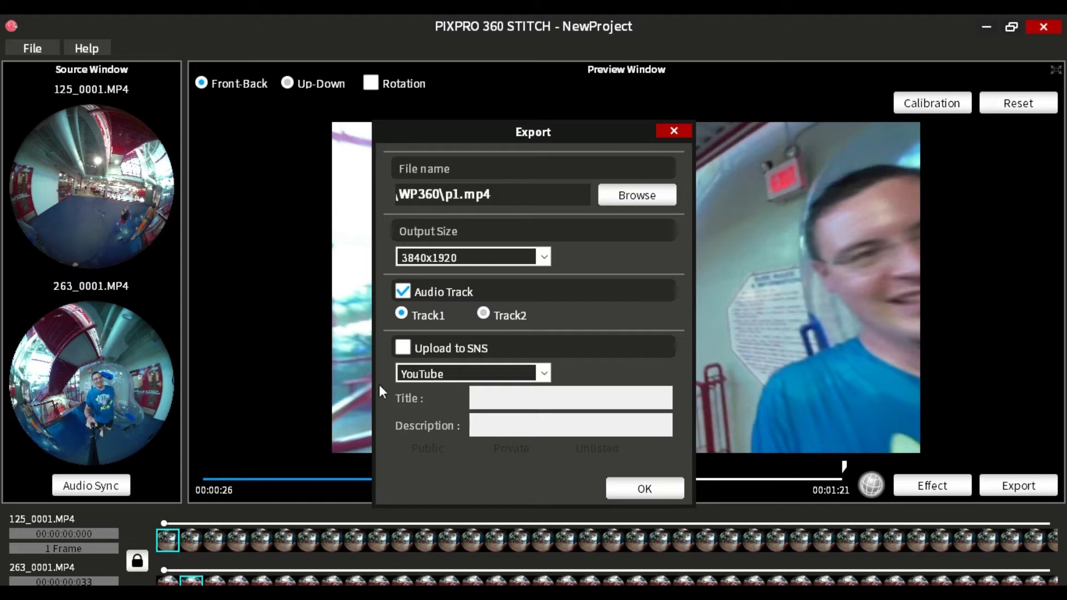
click(644, 489)
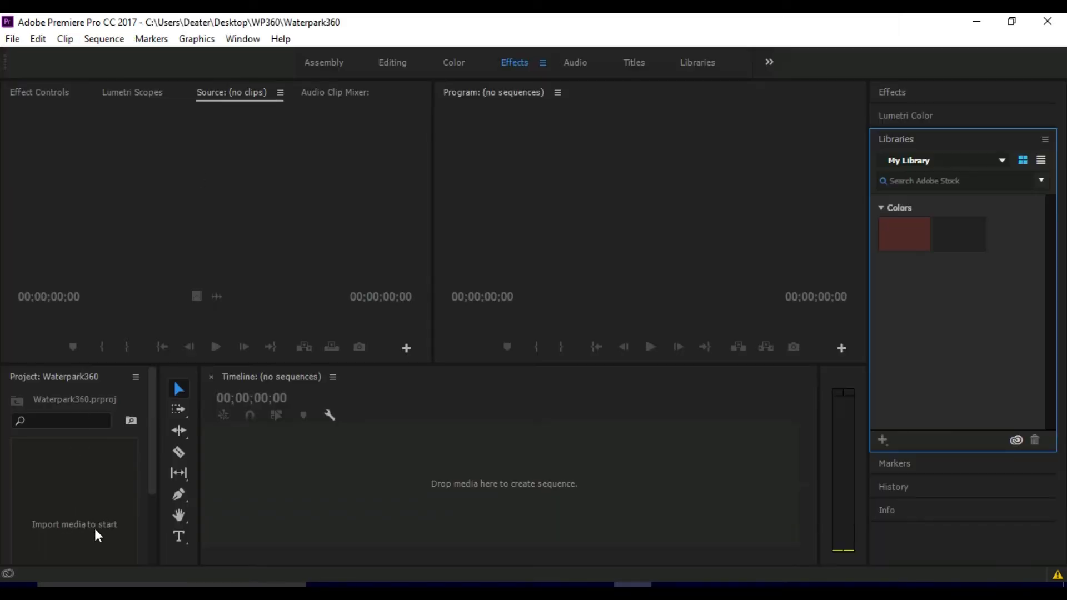
Import clips p1 through p7 from the Desktop's WP360 folder into the project
click(12, 39)
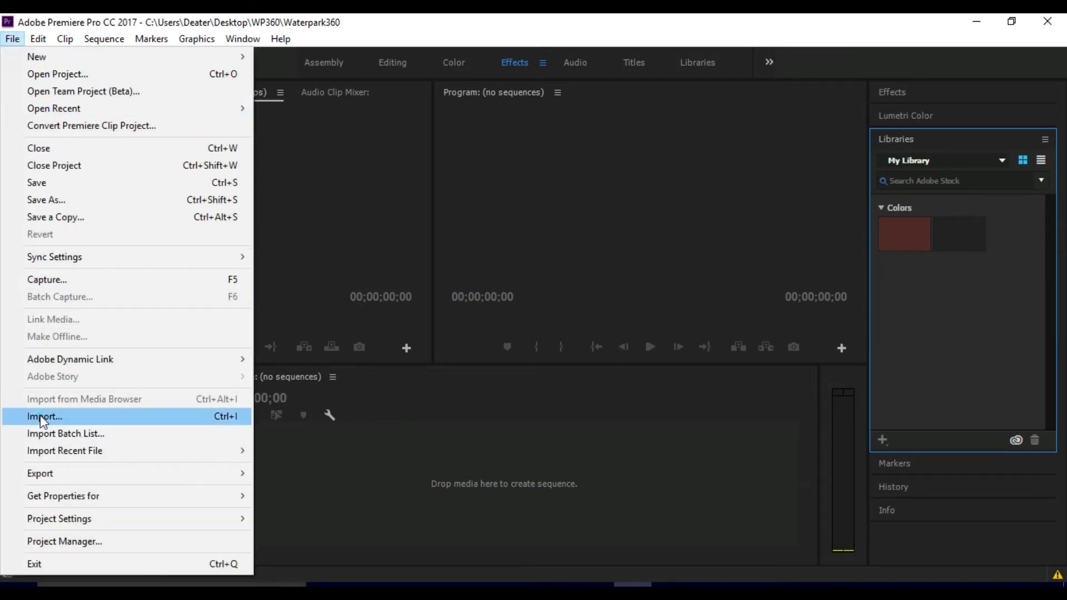
click(41, 418)
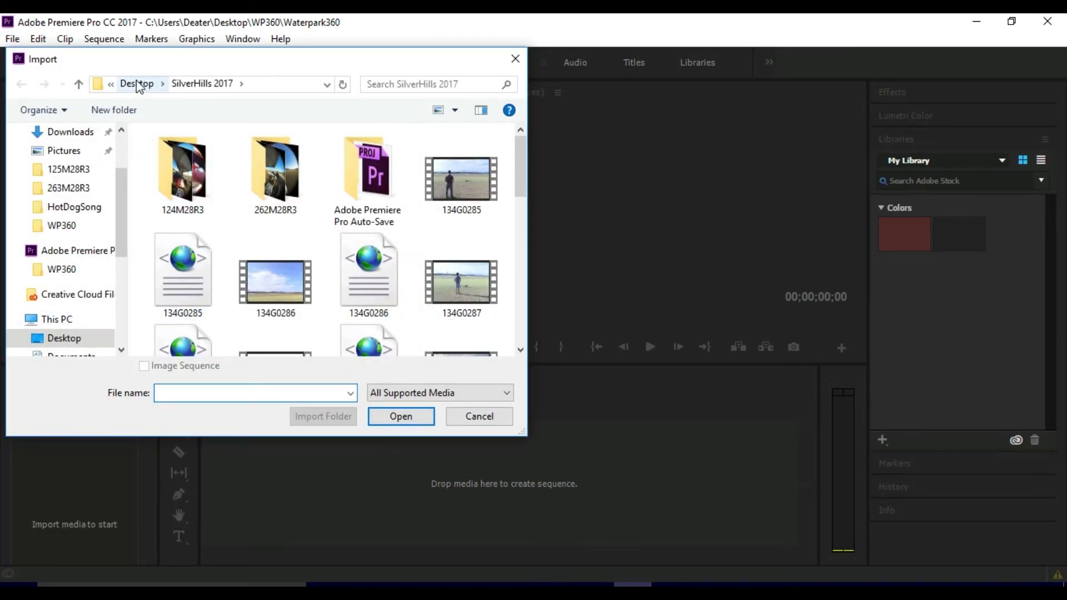
click(136, 84)
click(75, 229)
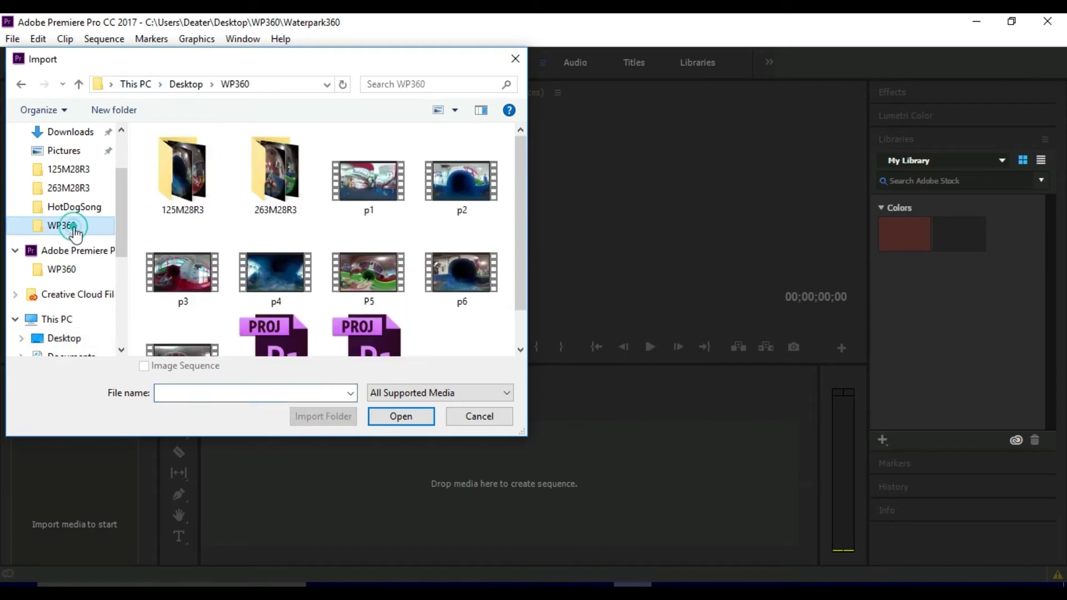
click(369, 185)
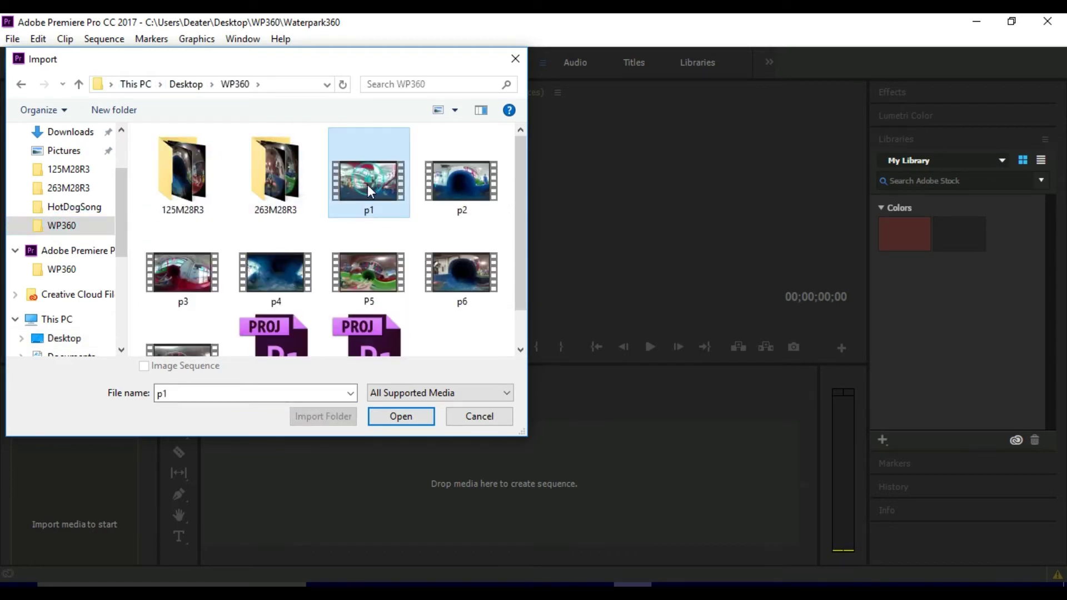
scroll(223, 295, down, 1)
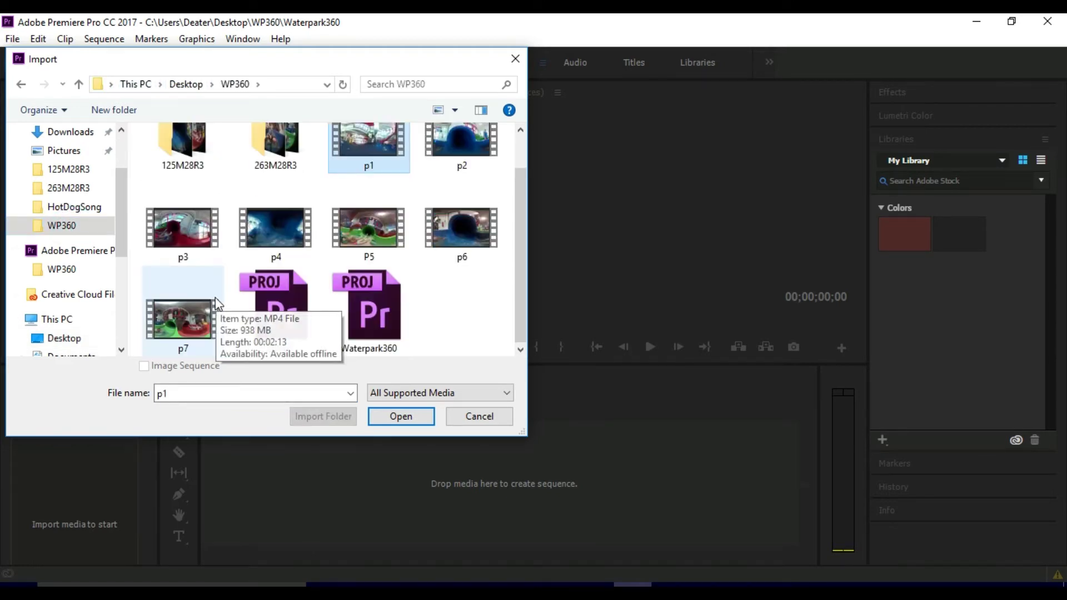
shift+click(185, 333)
click(404, 419)
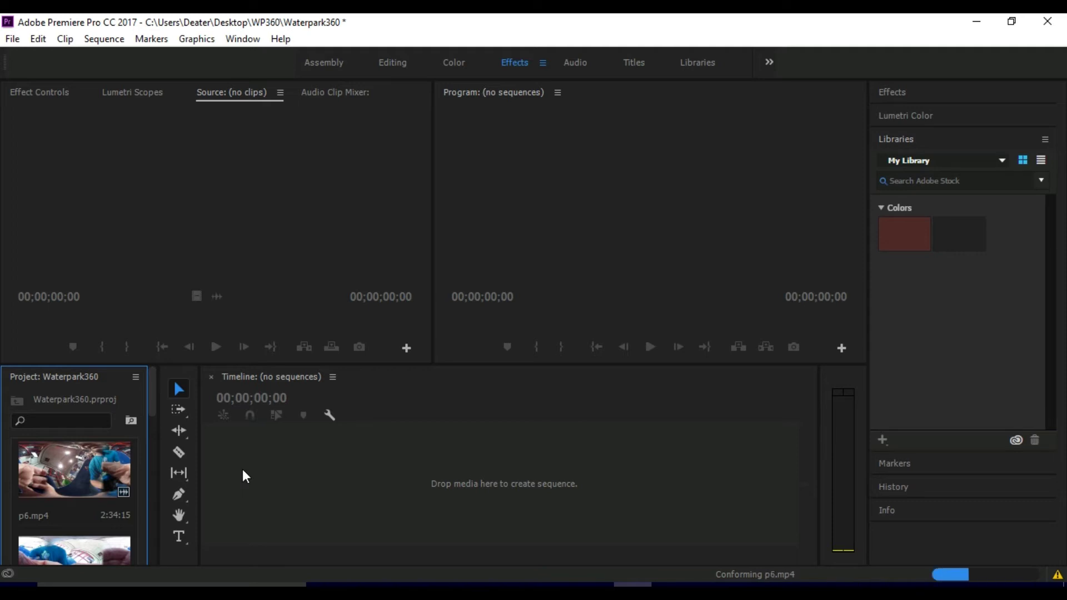
Drop the imported clips onto the Timeline to create sequence p1, zoomed to the opening clips
scroll(86, 522, down, 3)
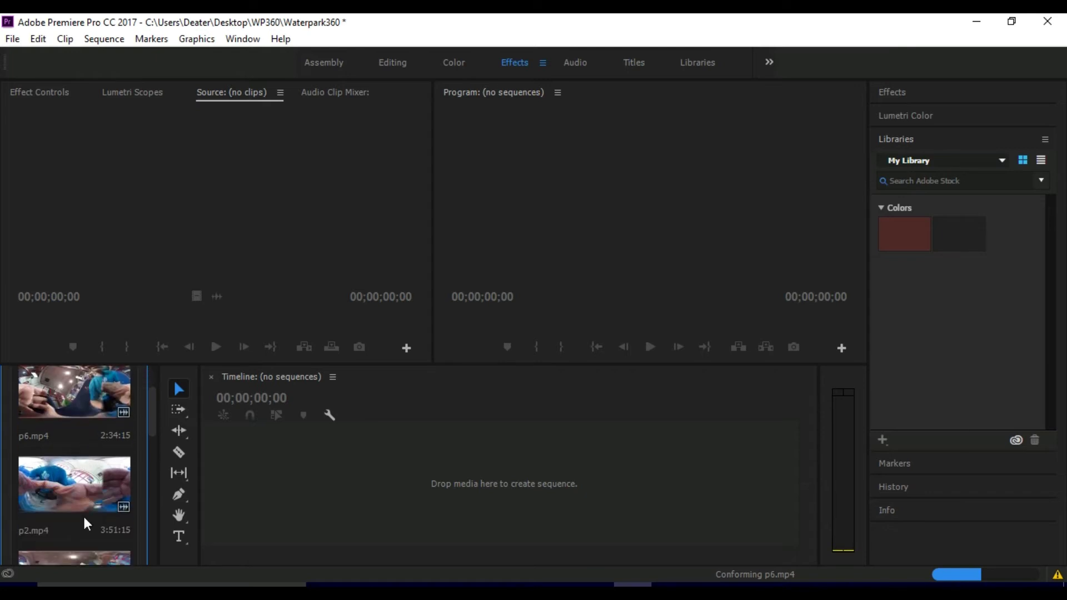
scroll(87, 522, down, 4)
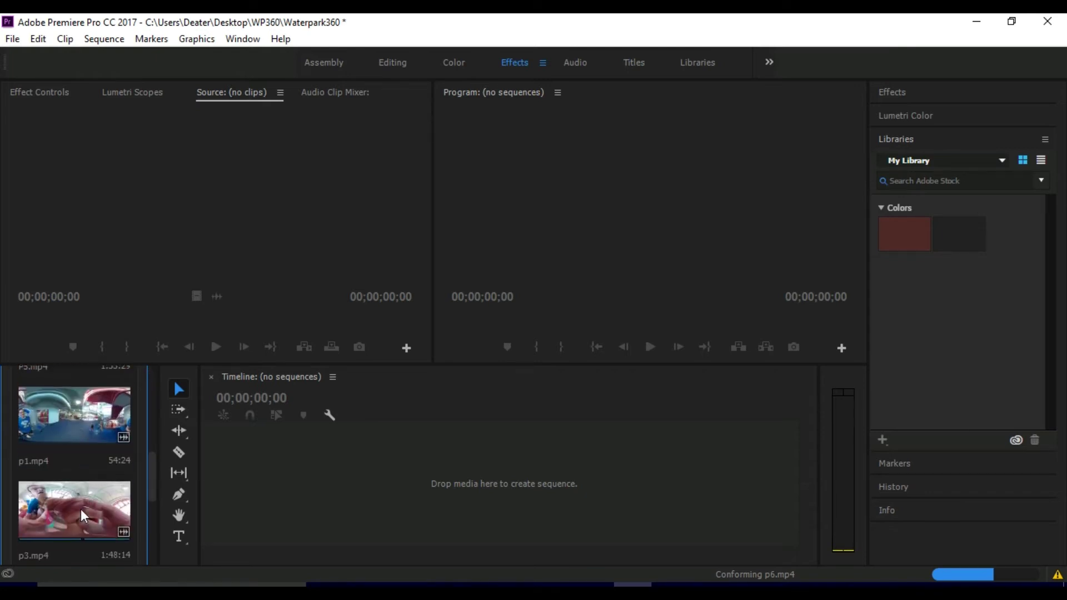
drag(74, 416, 444, 483)
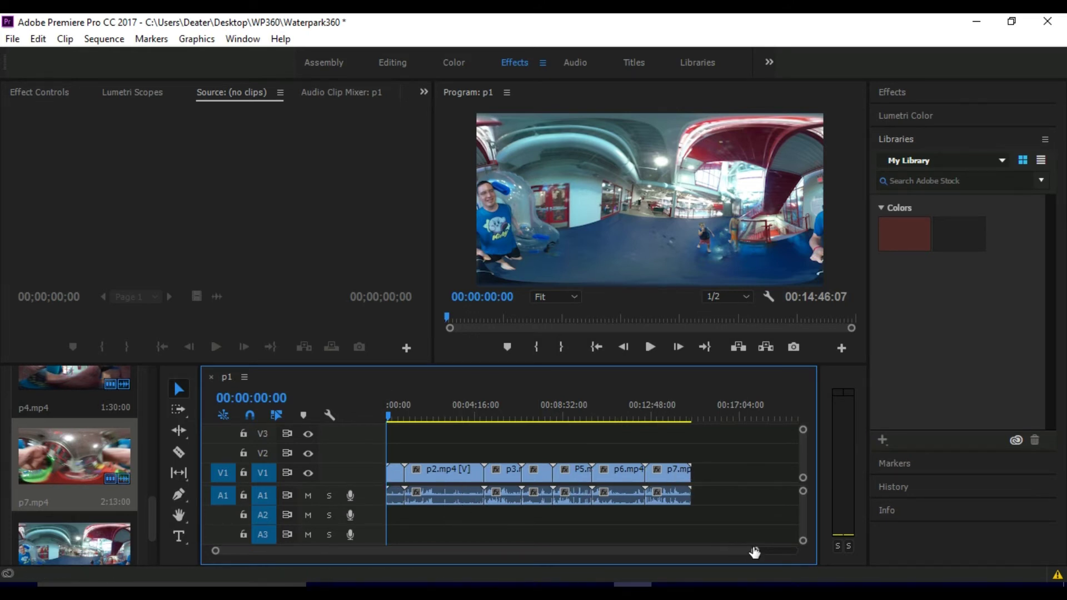
drag(756, 552, 641, 545)
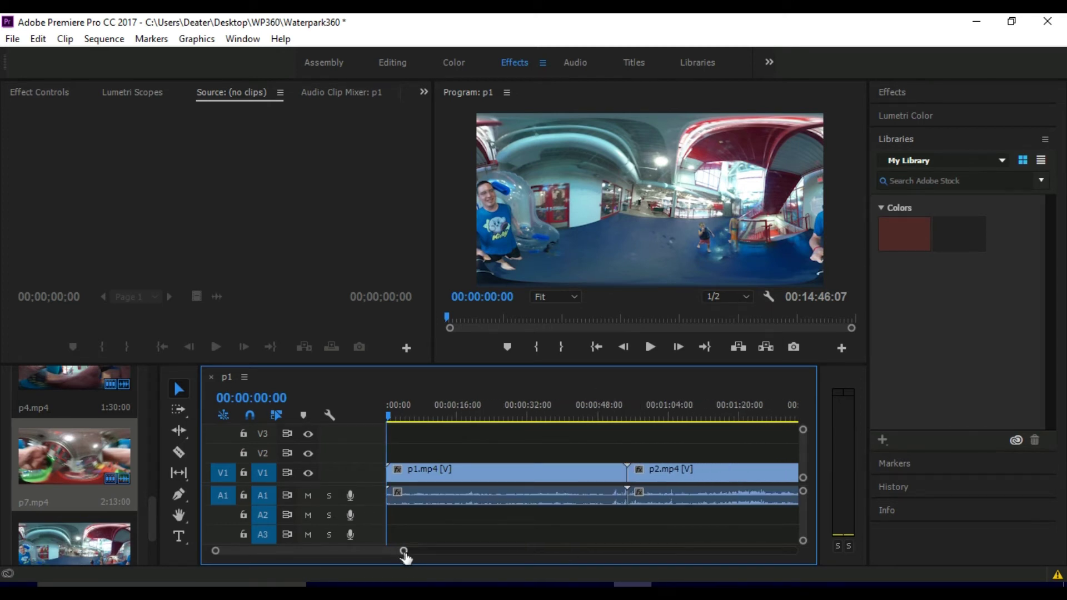
drag(405, 554, 745, 562)
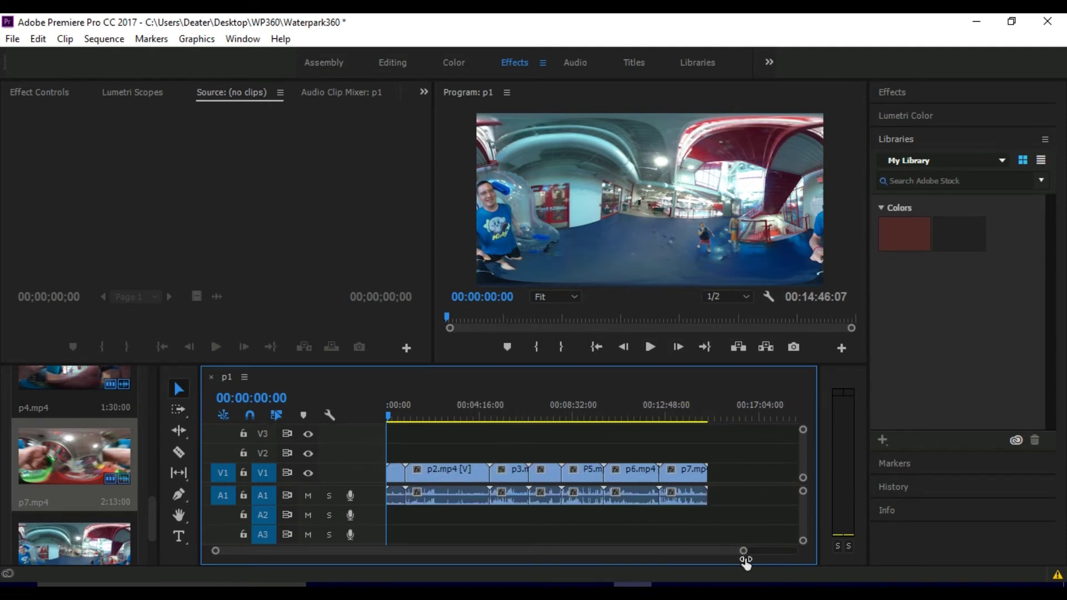
drag(745, 562, 612, 553)
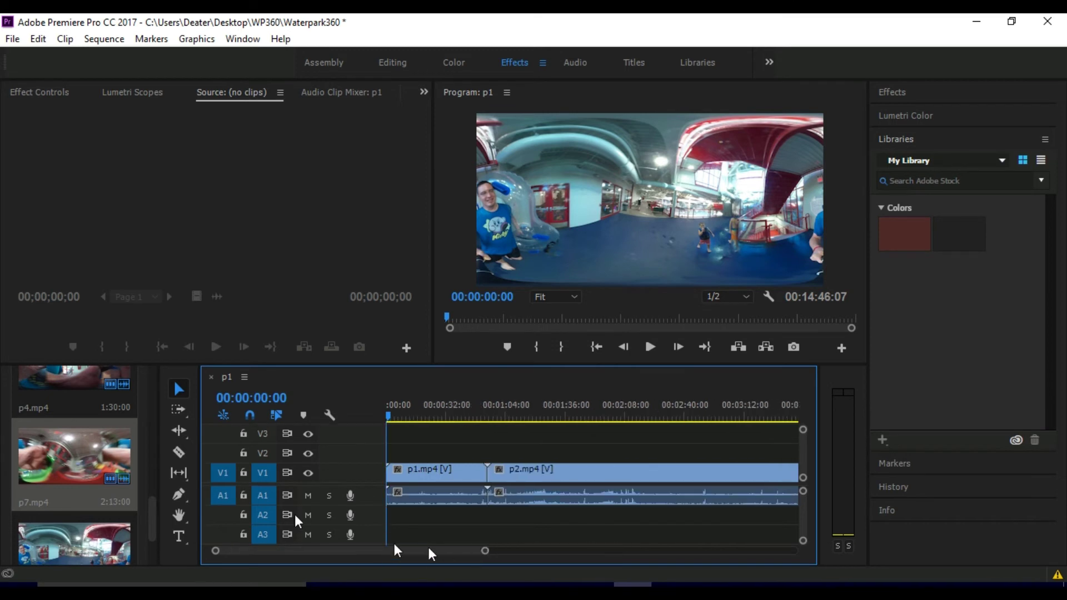
Split off the opening piece of p1.mp4 and move it to the sequence start
click(181, 454)
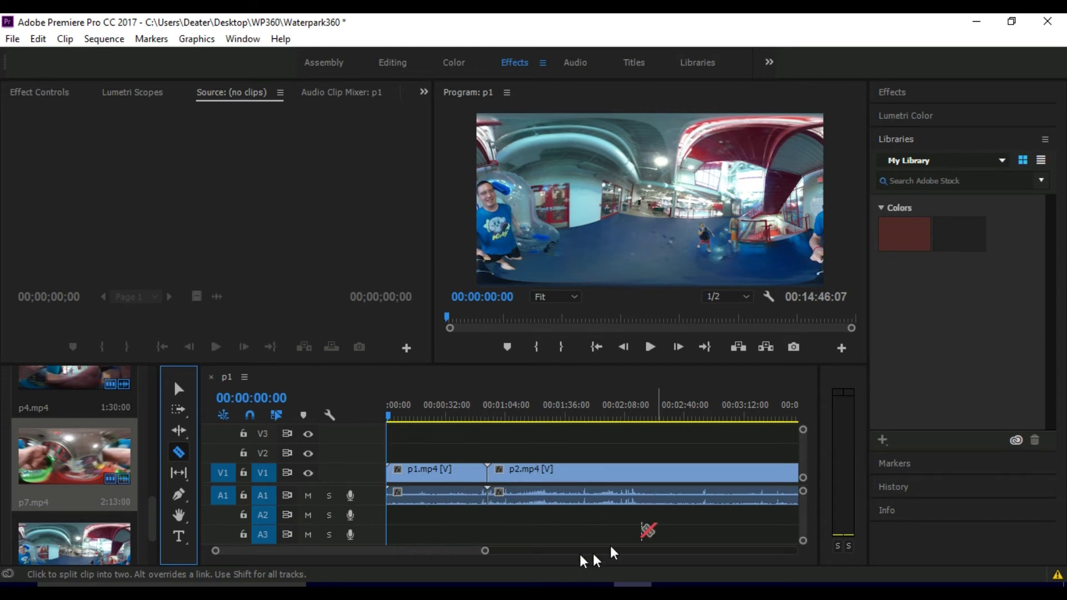
drag(479, 554, 719, 566)
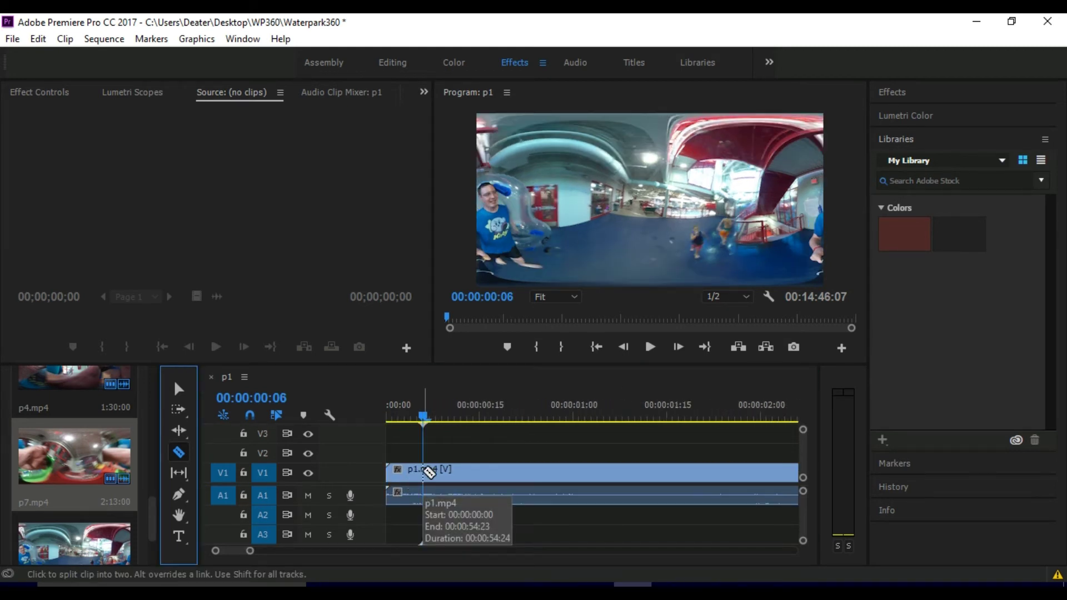
click(425, 472)
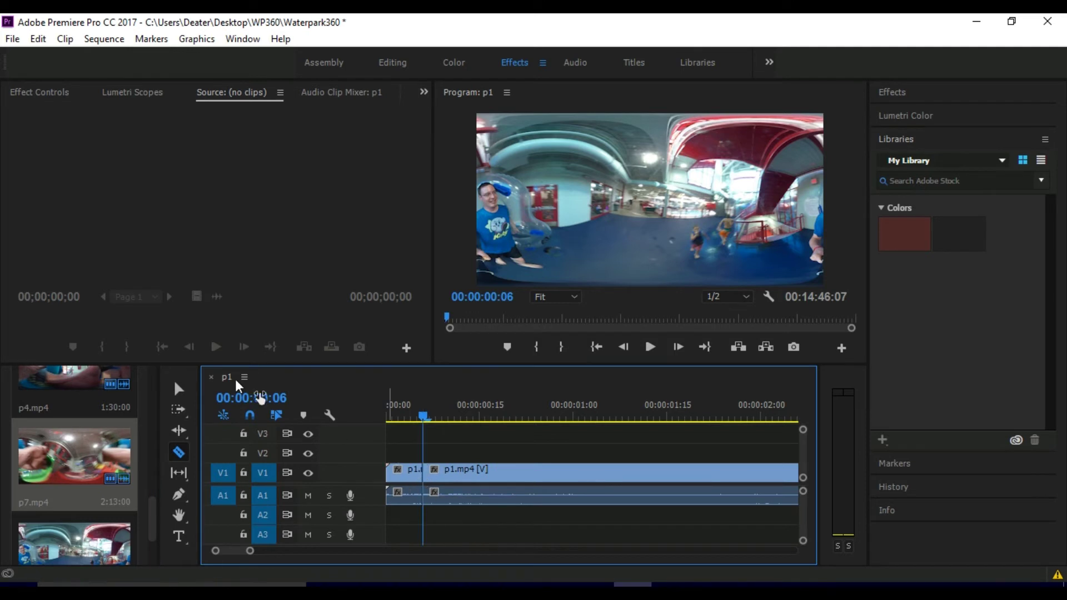
click(178, 389)
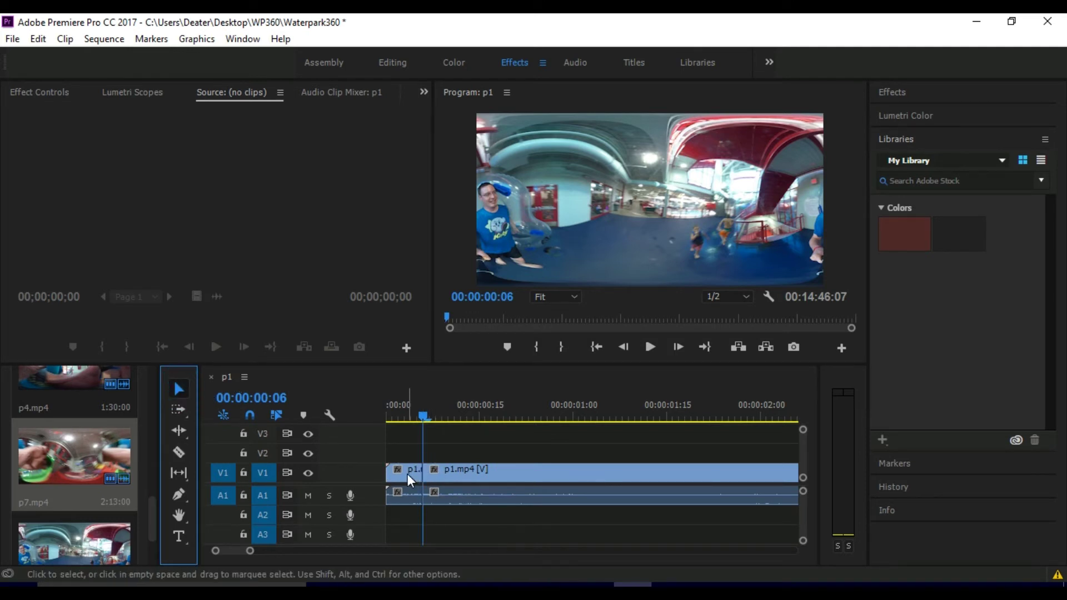
click(408, 474)
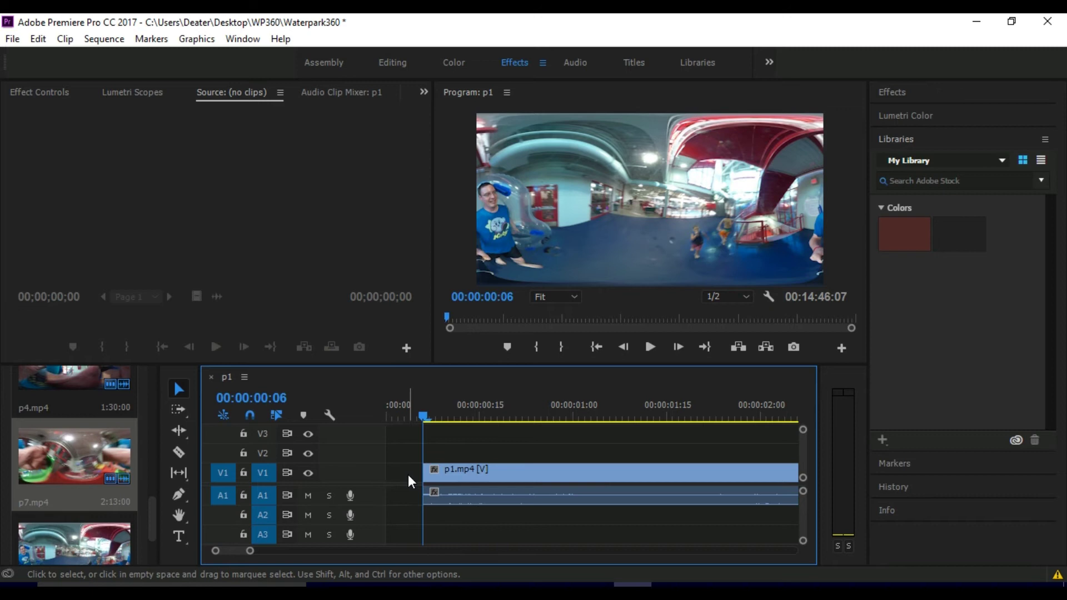
drag(483, 493, 433, 499)
Play back the start of the sequence, stop, and zoom the timeline out
click(651, 348)
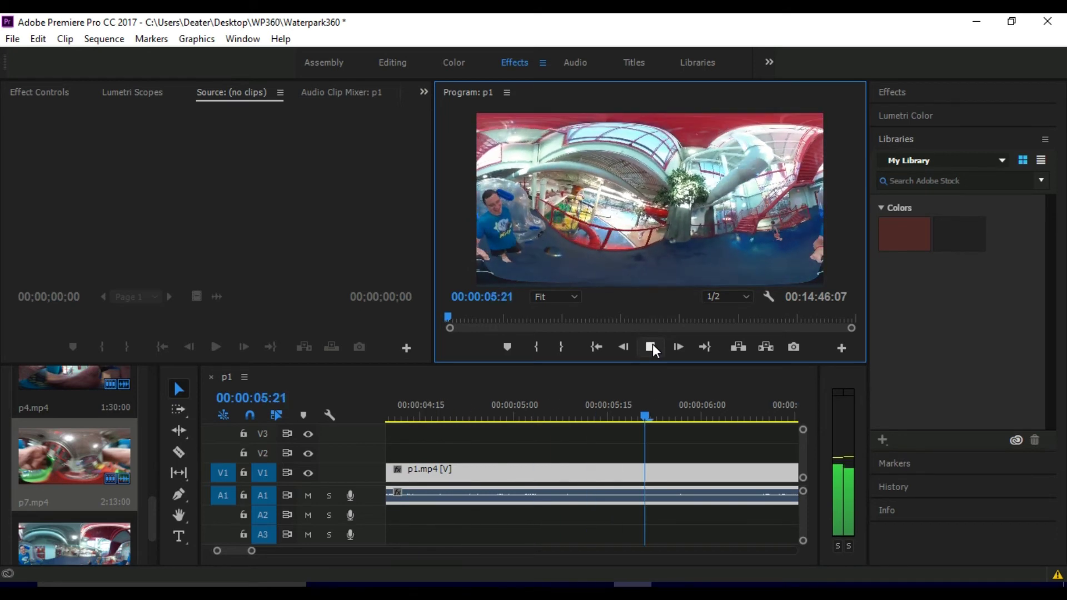
click(650, 347)
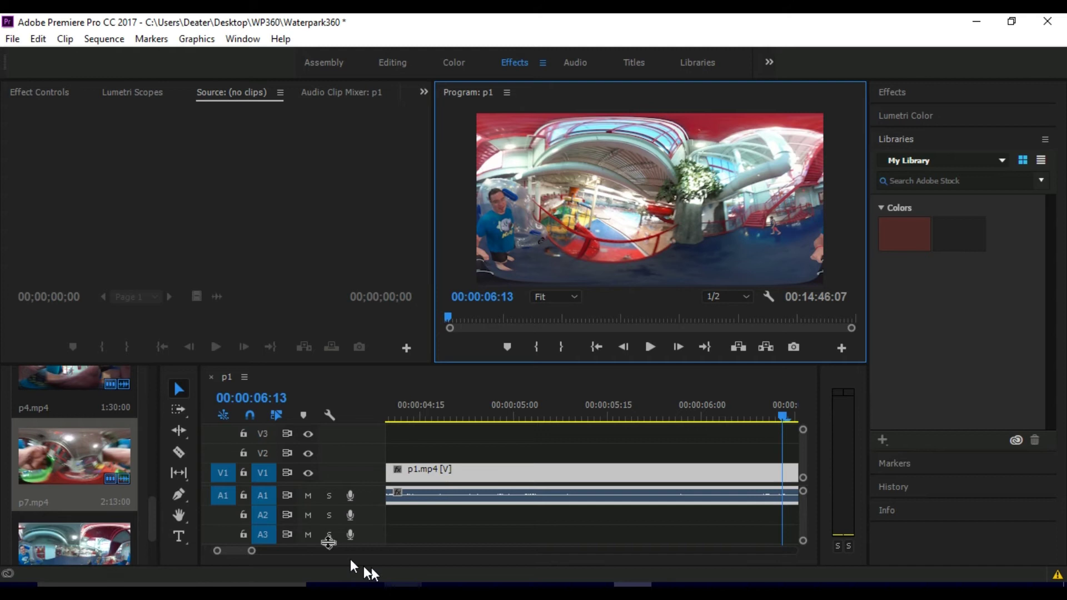
drag(261, 551, 699, 551)
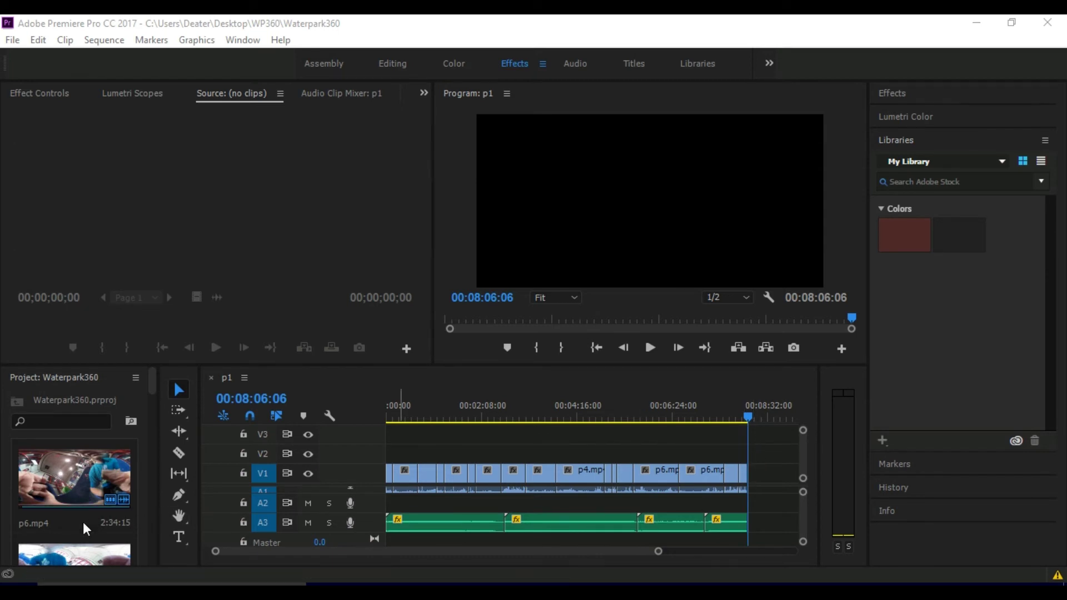
Load the first A3 clip, Crimson_Fly.mp3, in the Source monitor and leave Audio Gain unchanged
click(421, 524)
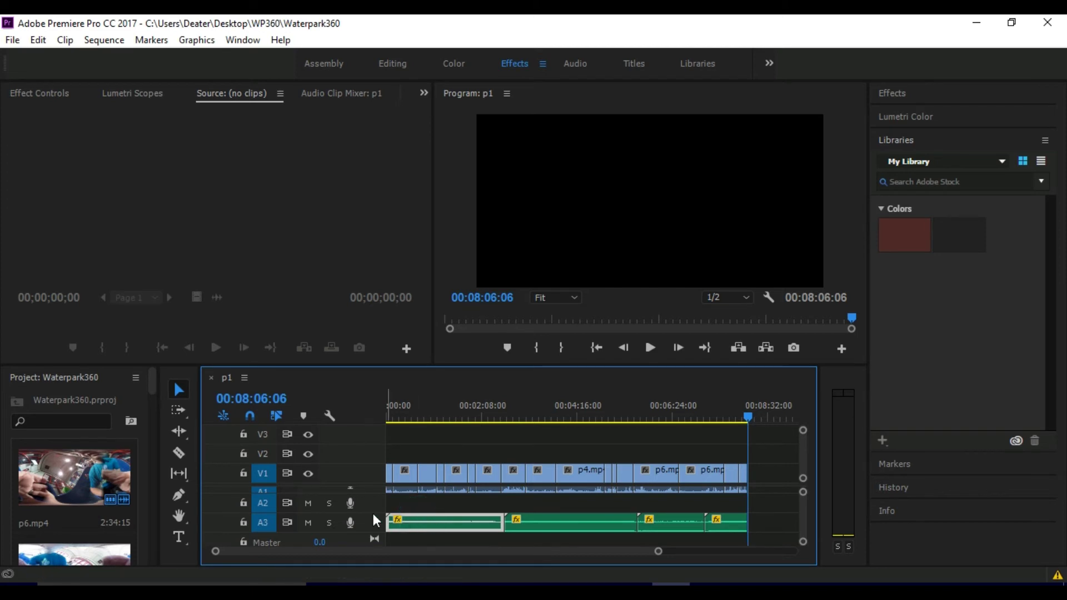
double_click(444, 525)
right_click(261, 250)
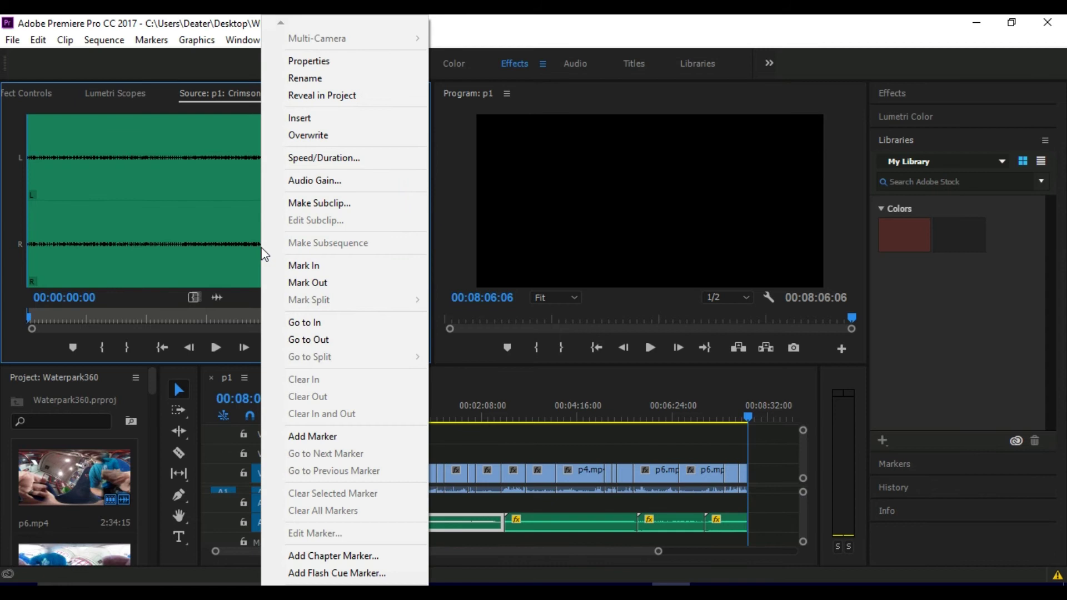
click(307, 186)
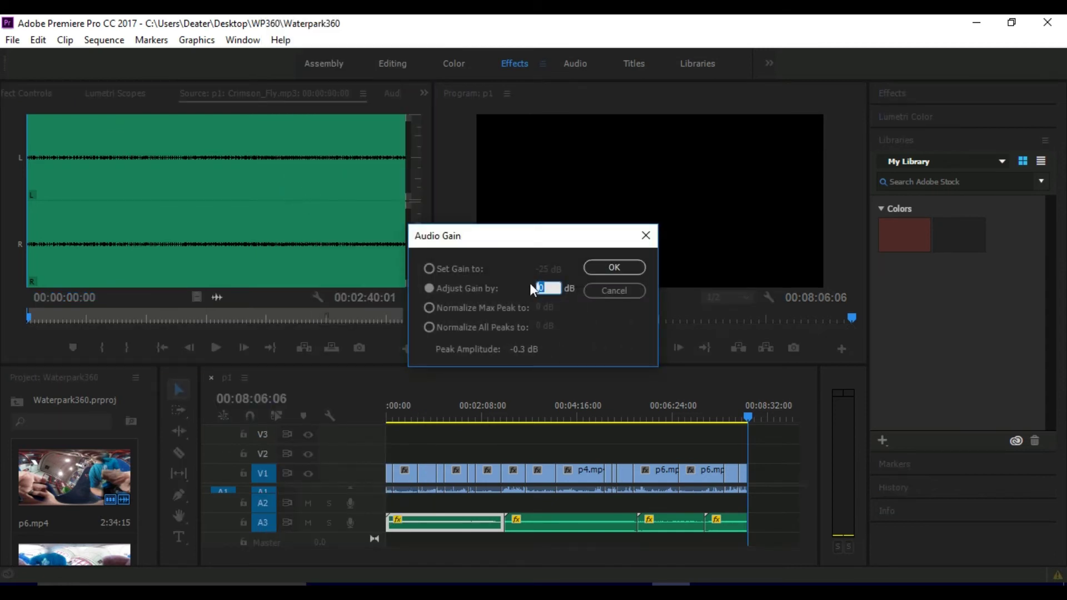
click(613, 289)
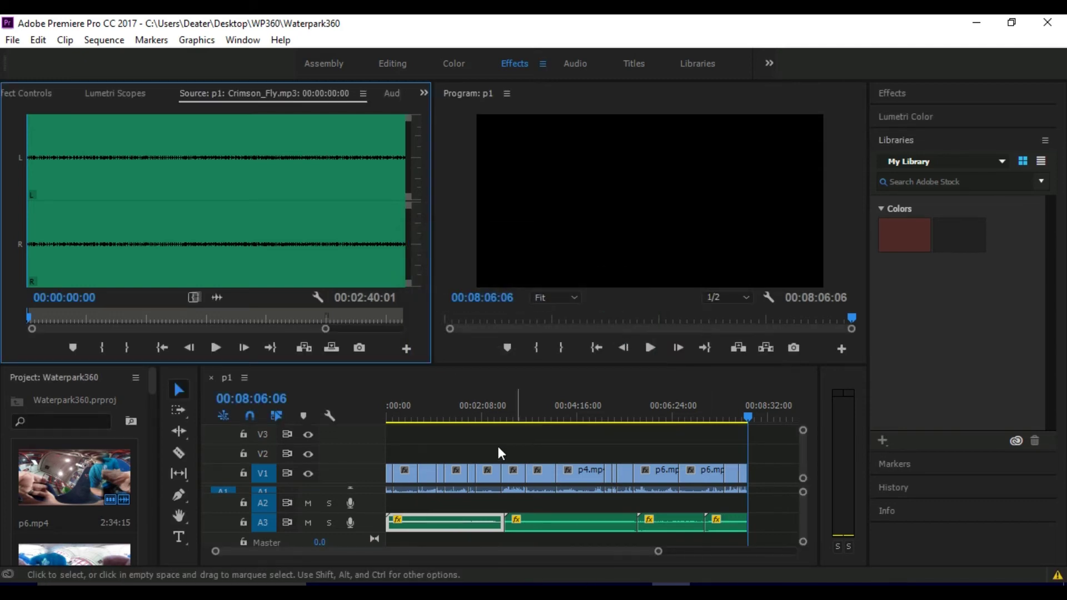
Start exporting the sequence through File > Export > Media
click(15, 42)
mouse_move(208, 479)
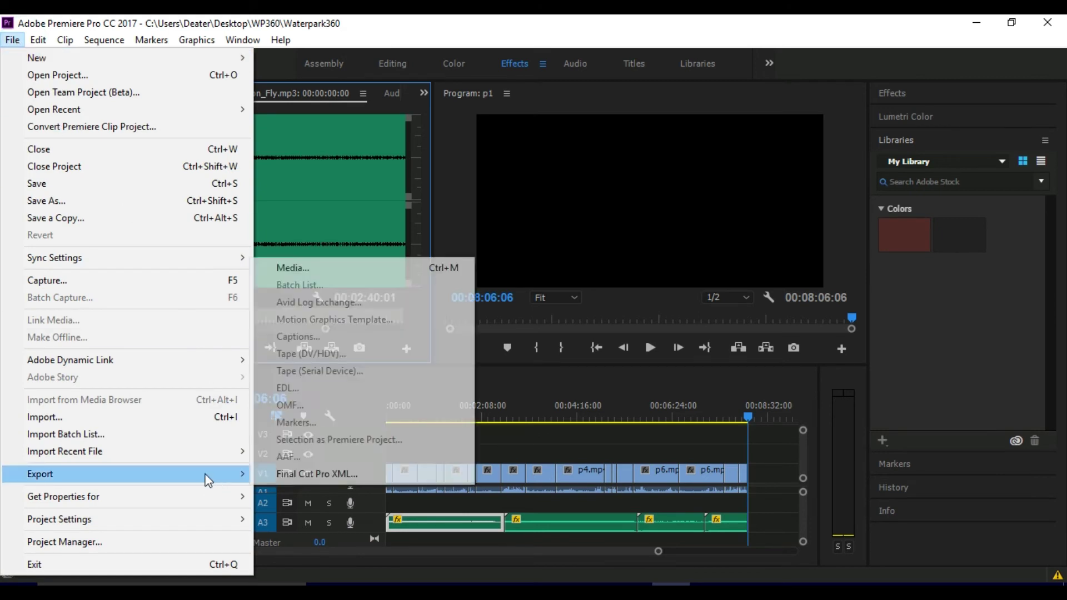
click(314, 267)
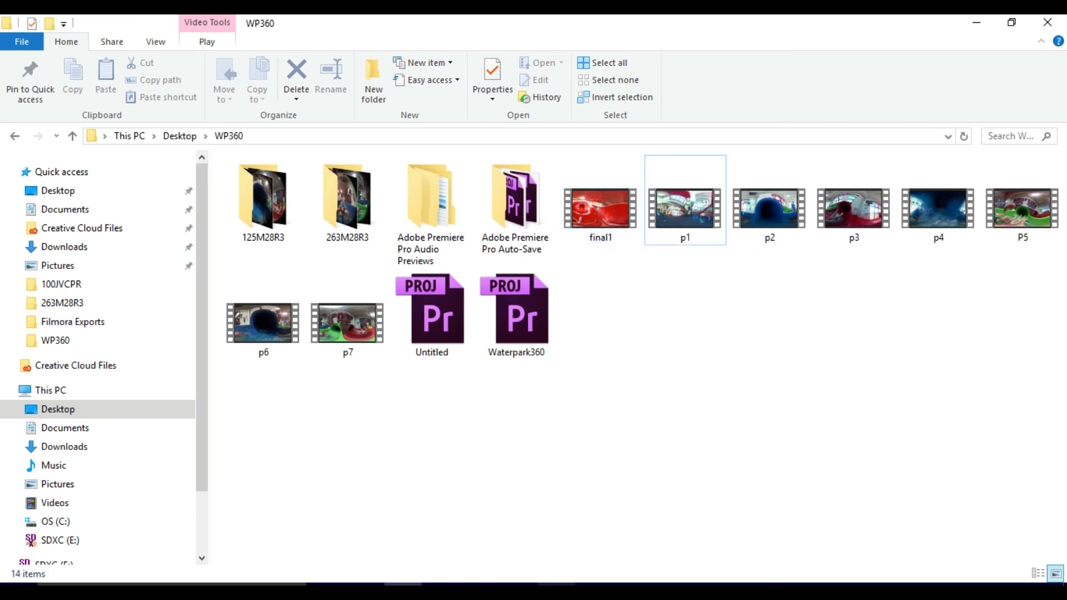
Switch to the browser's GitHub release page for Spatial Media Metadata Injector v2.0
click(553, 592)
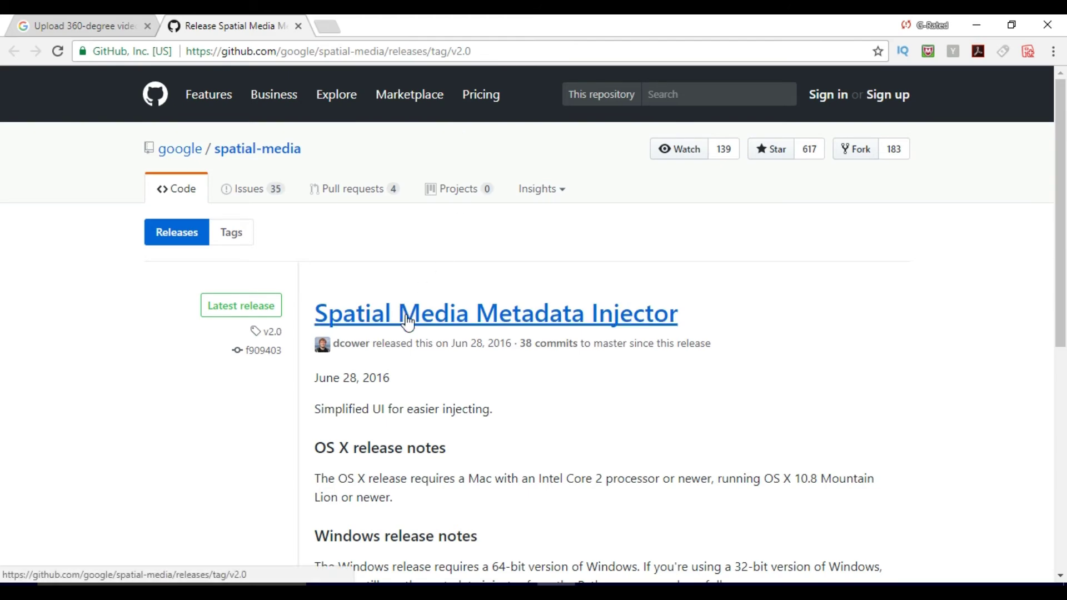
Scroll the GitHub release page down to its Downloads list
scroll(492, 369, down, 4)
scroll(498, 375, down, 3)
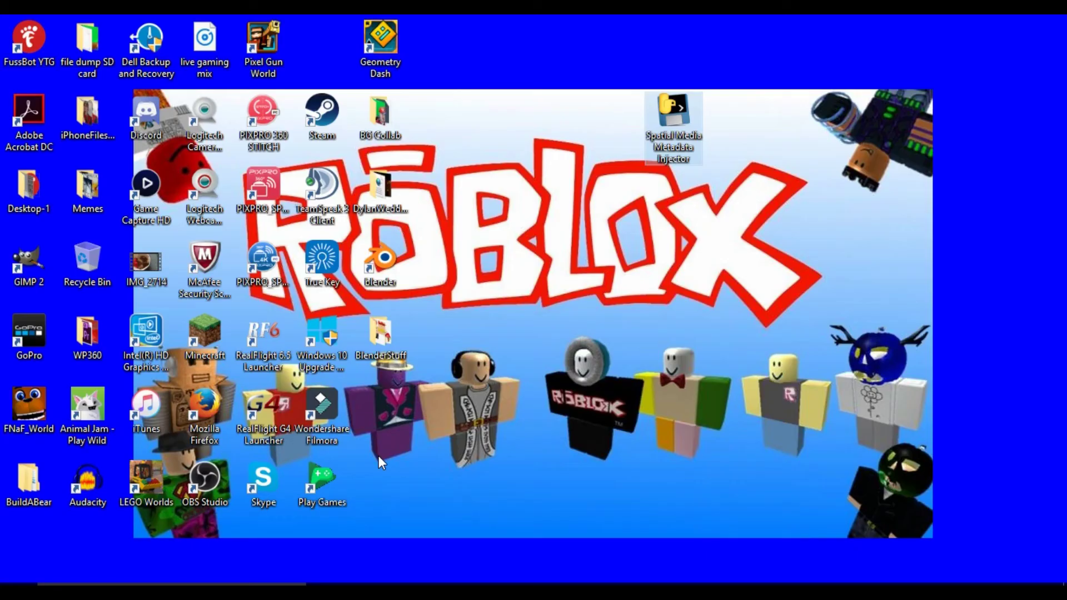
Launch the Spatial Media Metadata Injector and load the final1 video
double_click(667, 128)
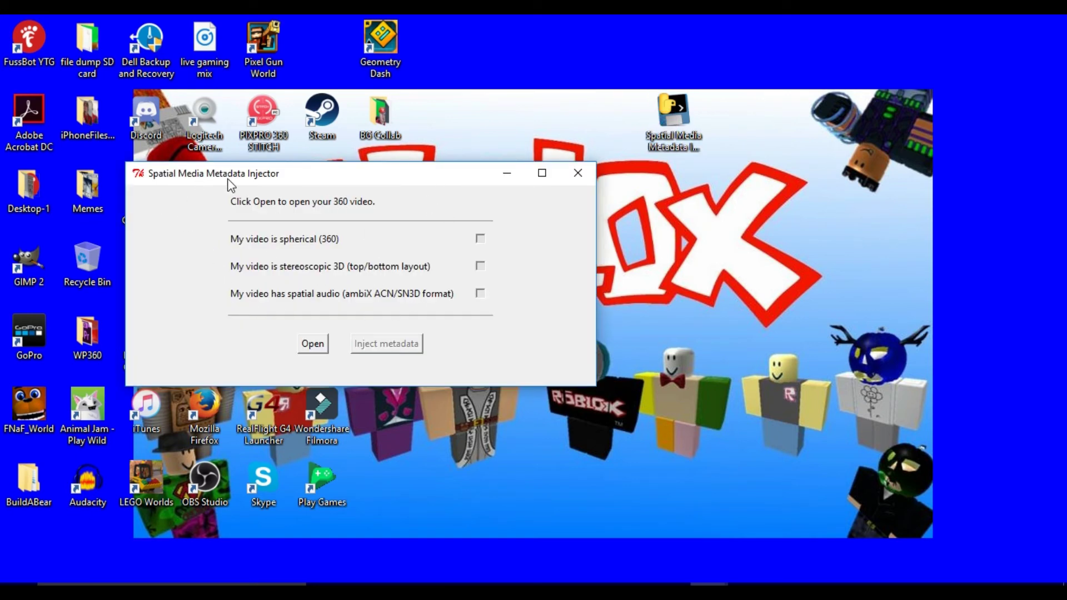
click(312, 344)
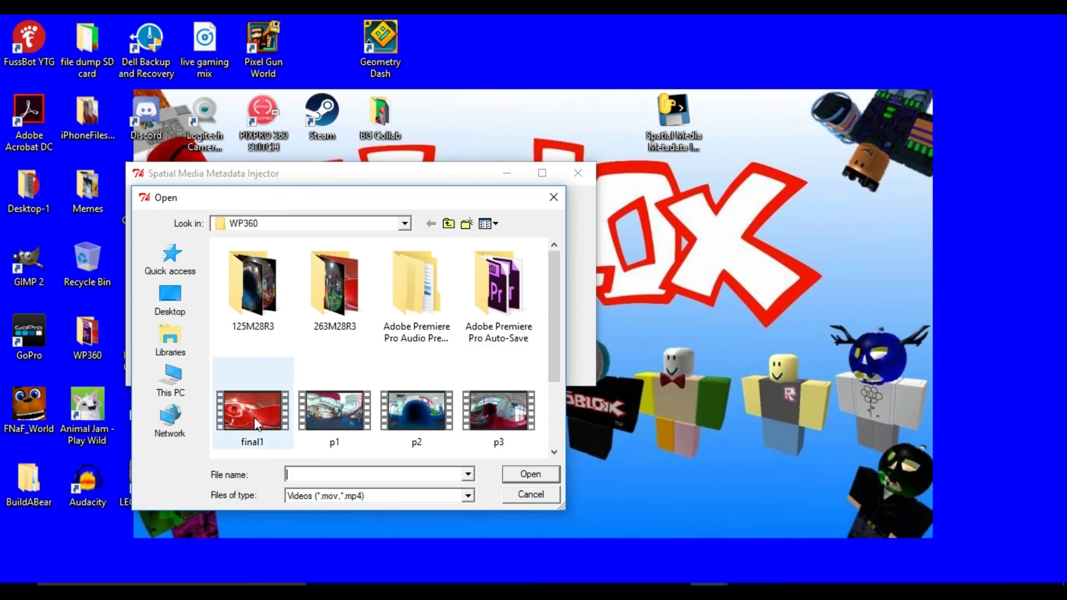
double_click(255, 418)
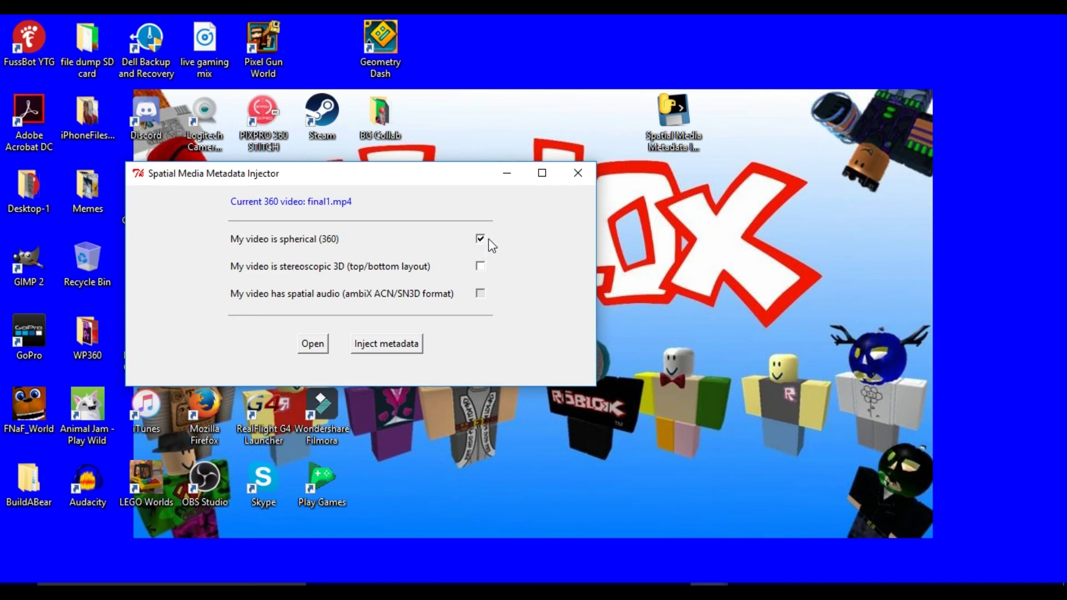
Inject the spherical 360 metadata and save the copy as final1_injected in WP360
click(375, 344)
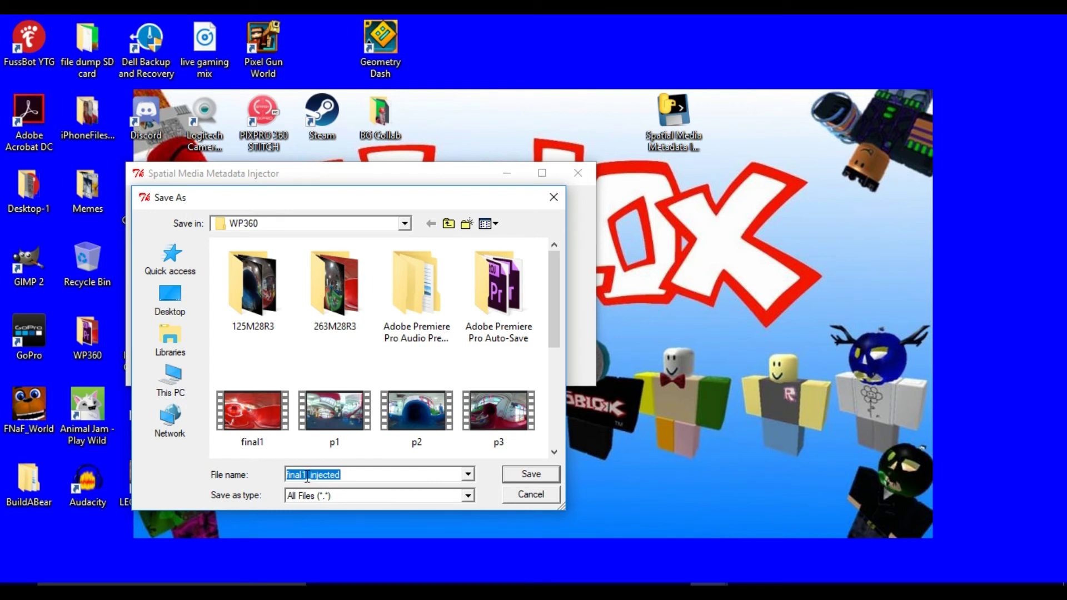
click(370, 474)
click(349, 477)
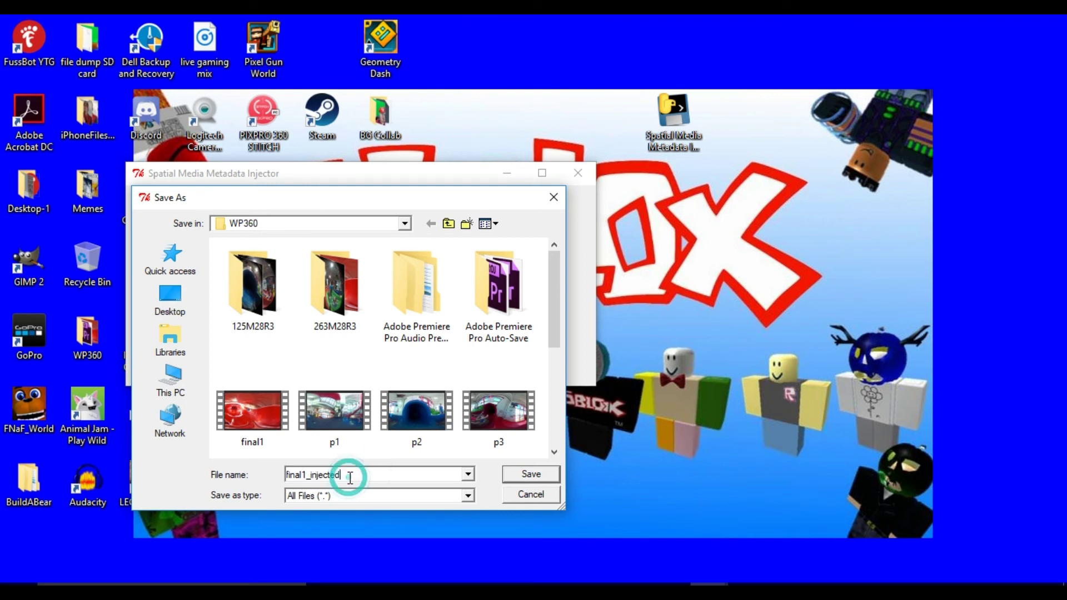
click(531, 474)
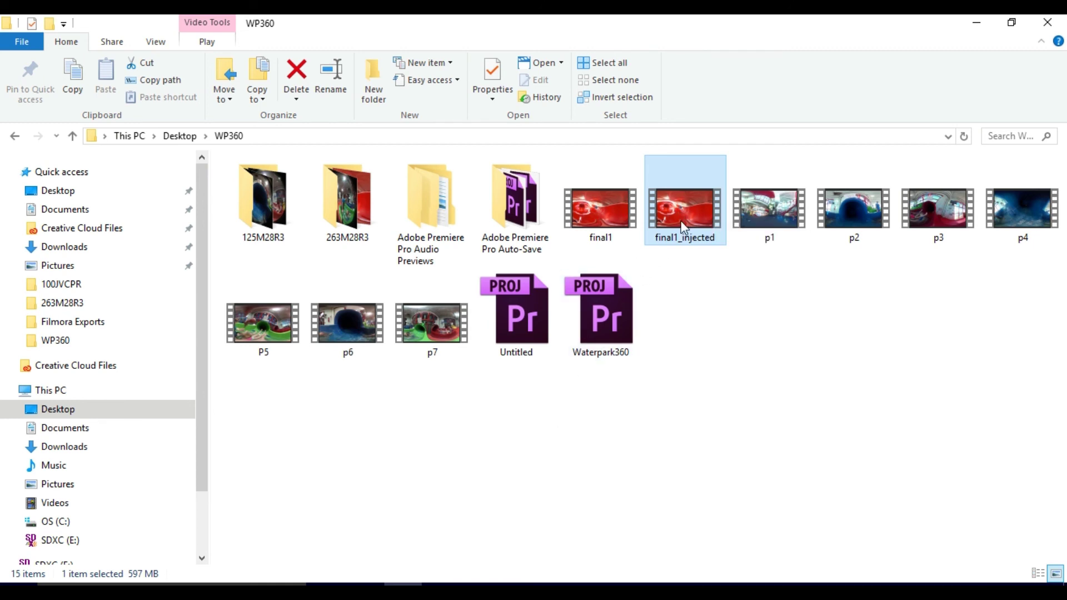
Leave the WP360 folder and bring up YouTube's upload page in the browser
mouse_move(688, 218)
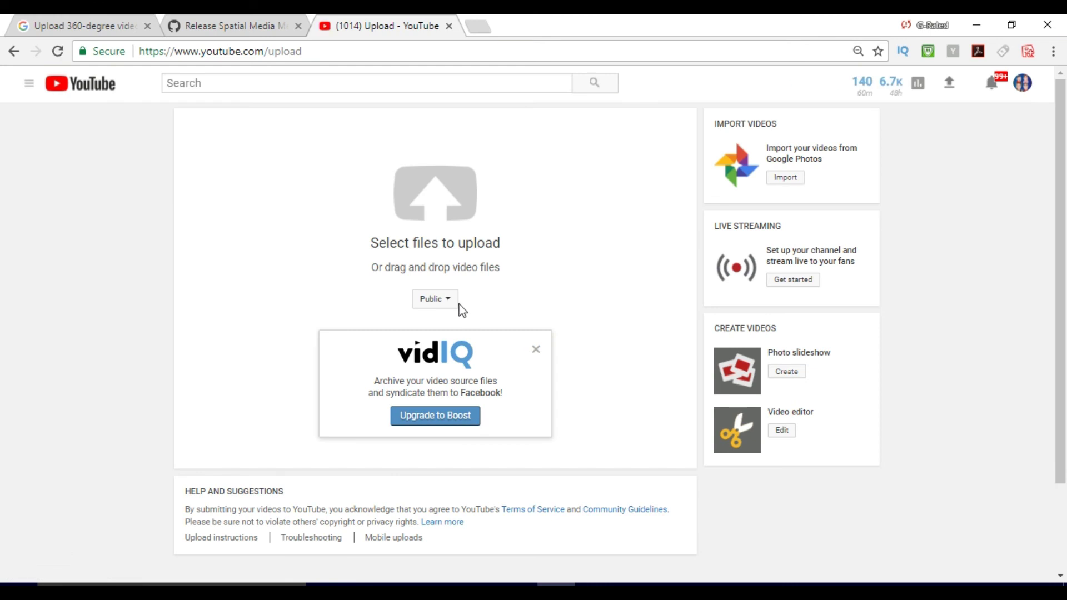
Set the upload privacy to Scheduled and upload the final1_injected video
click(453, 304)
click(461, 375)
click(440, 207)
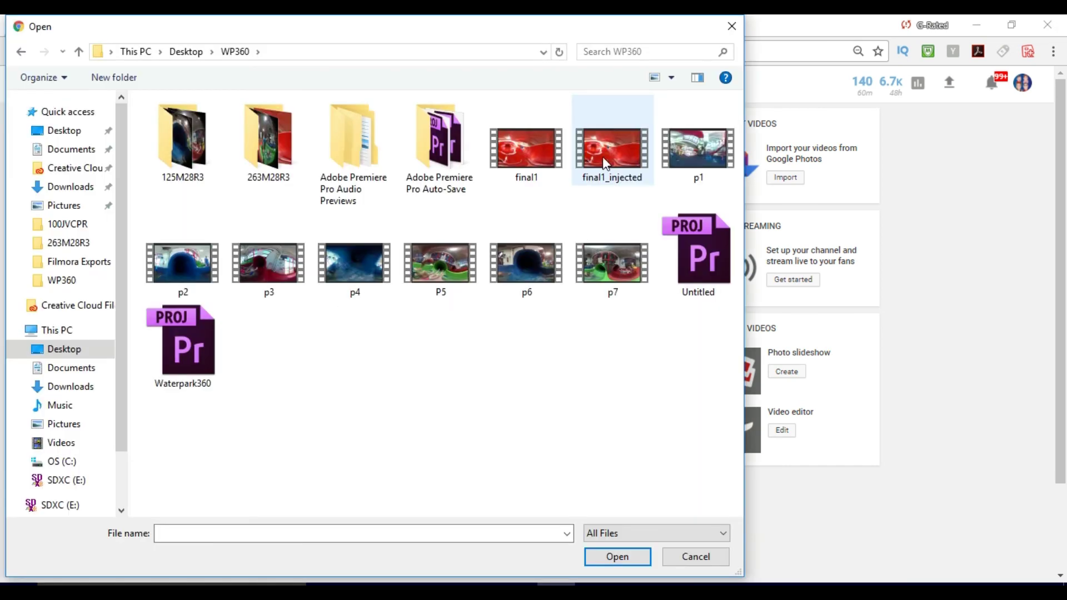
double_click(604, 163)
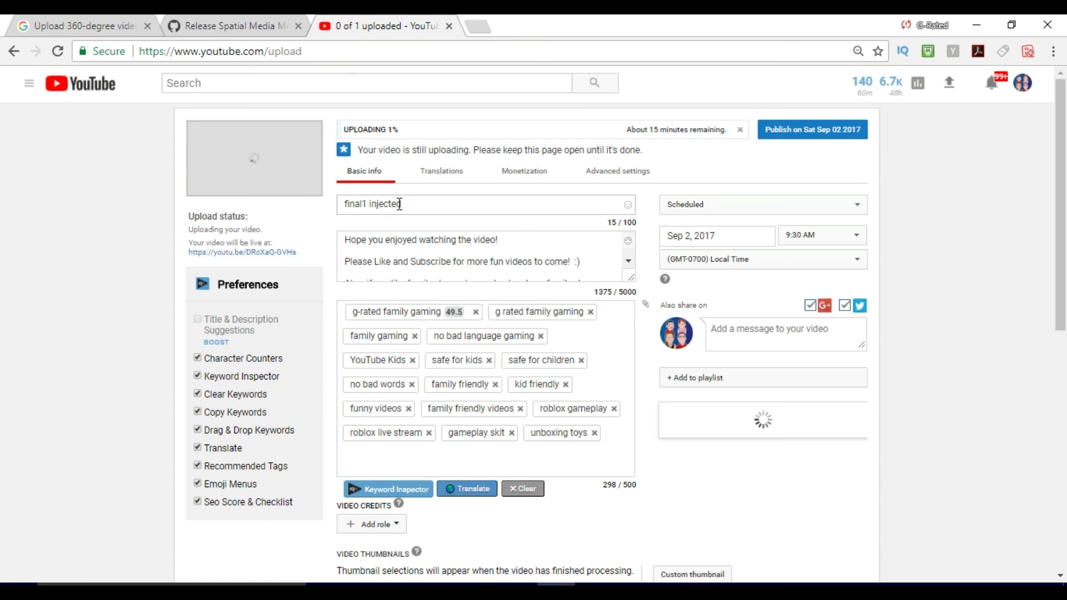
drag(419, 201, 288, 197)
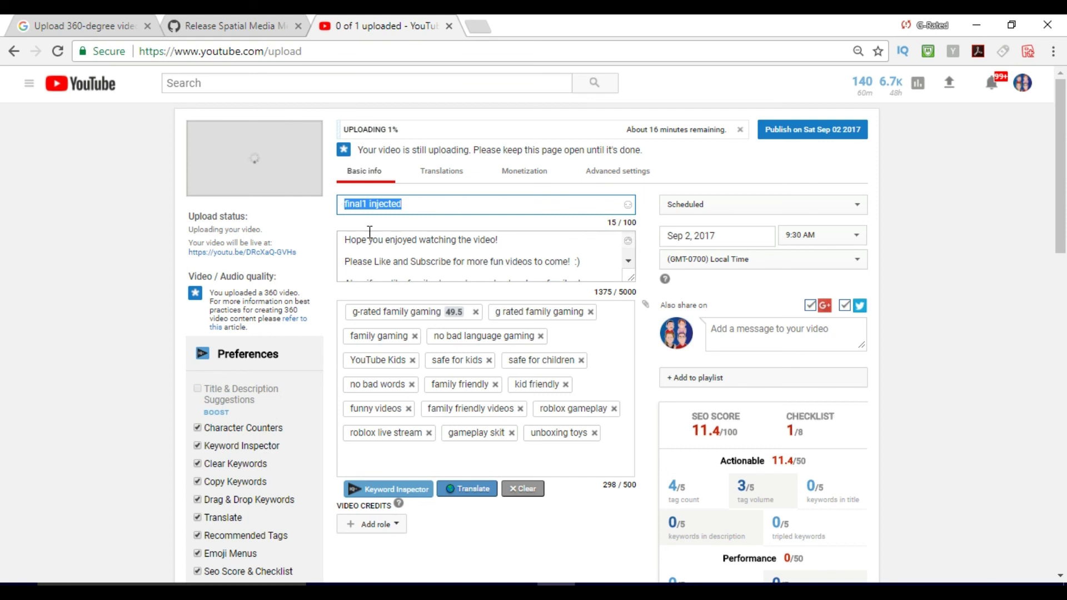
click(429, 465)
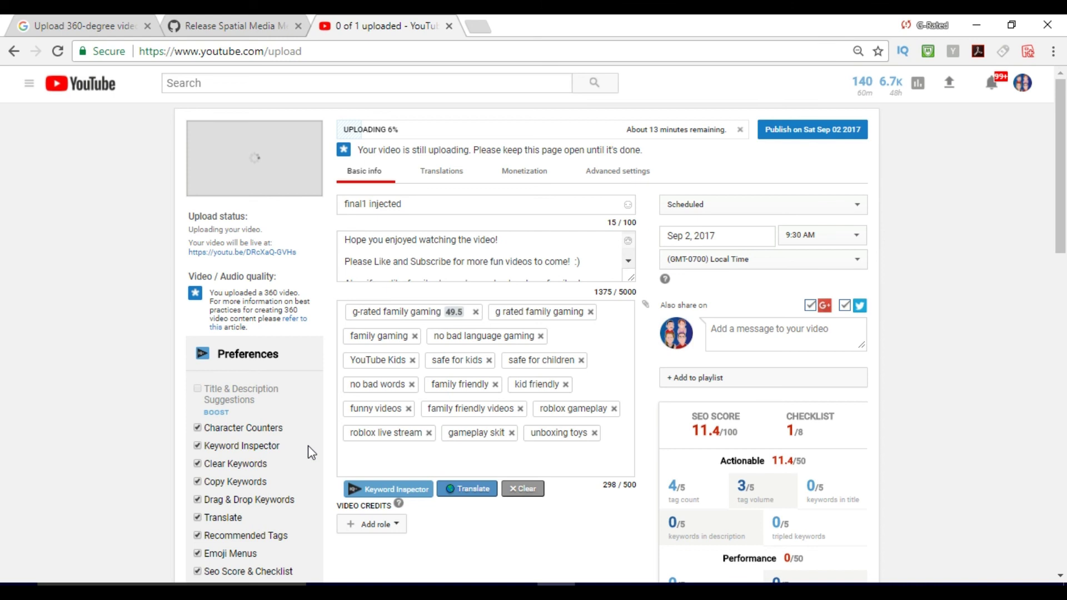
click(95, 85)
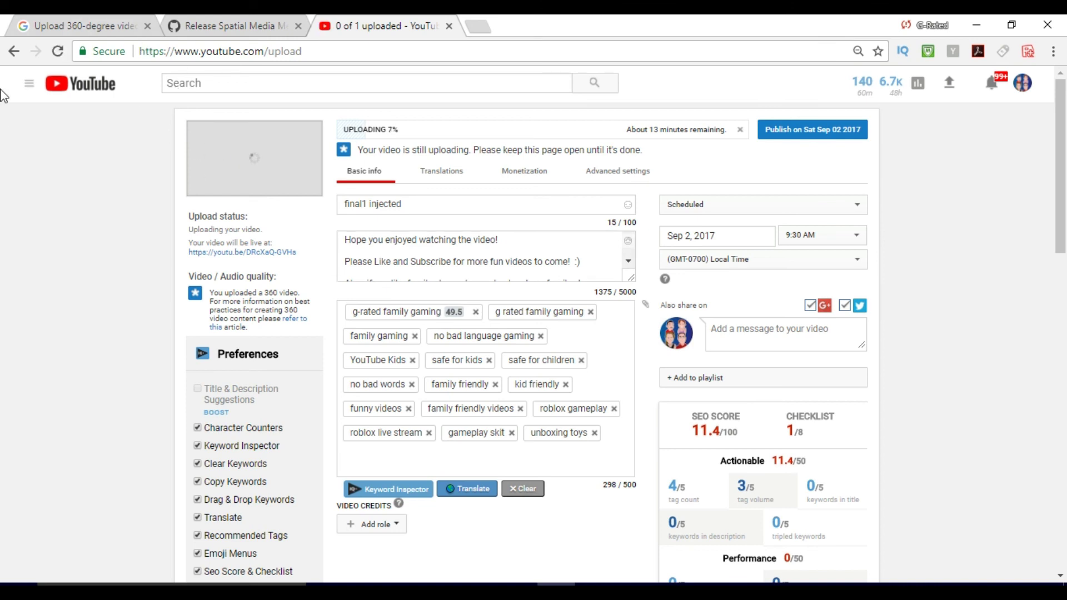